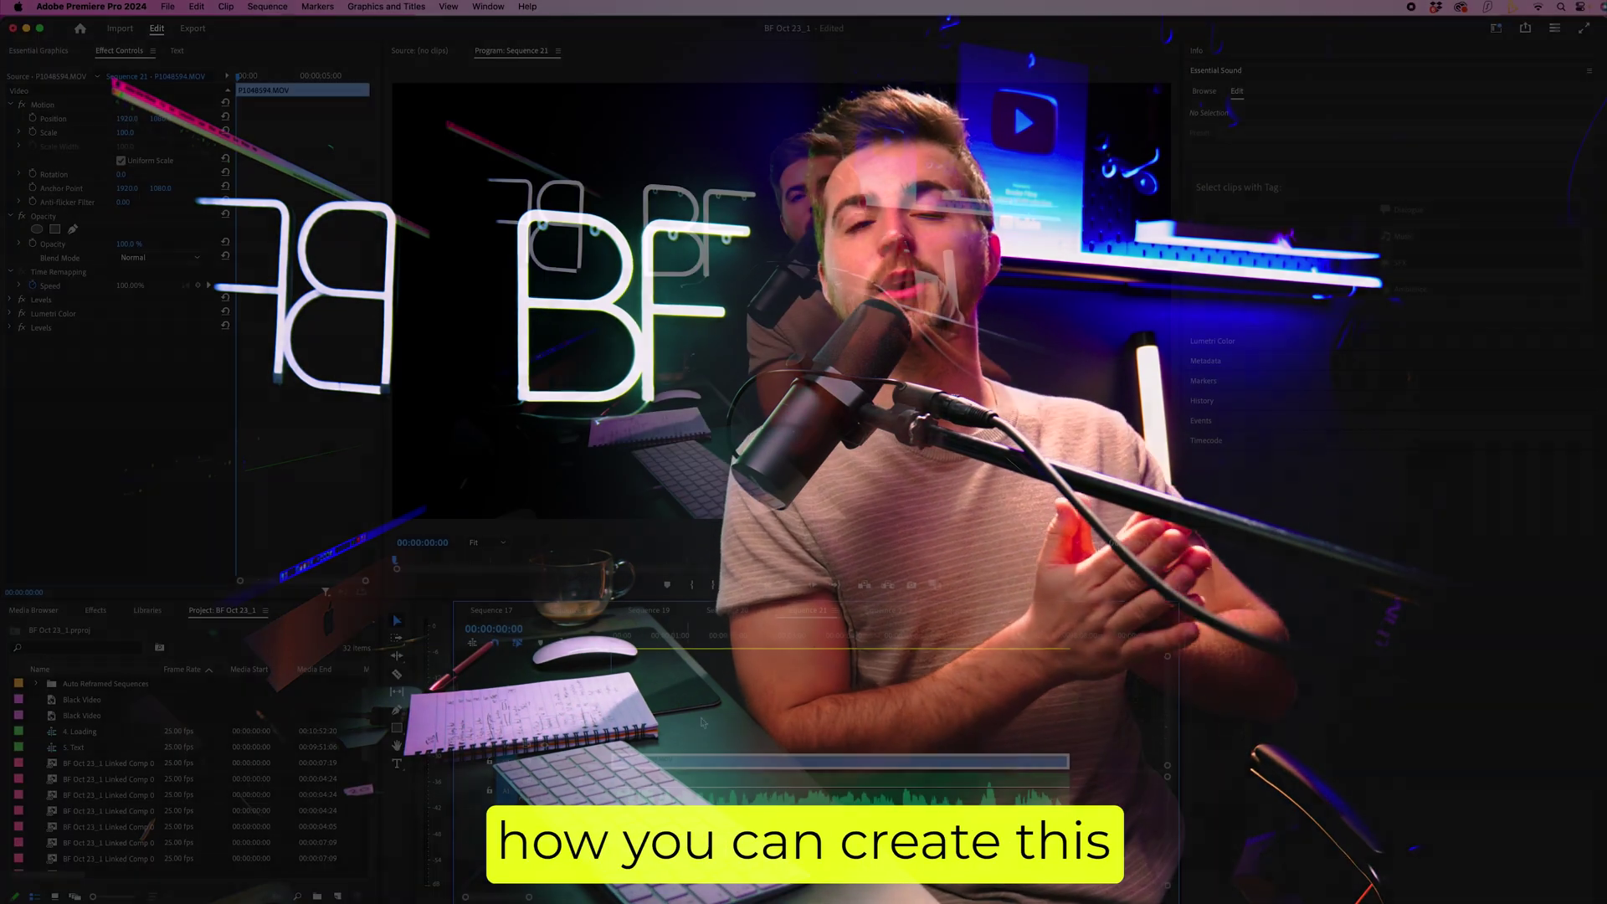
Show the Text panel's Captions section, which reports no captions yet for Sequence 21.
left_click(488, 6)
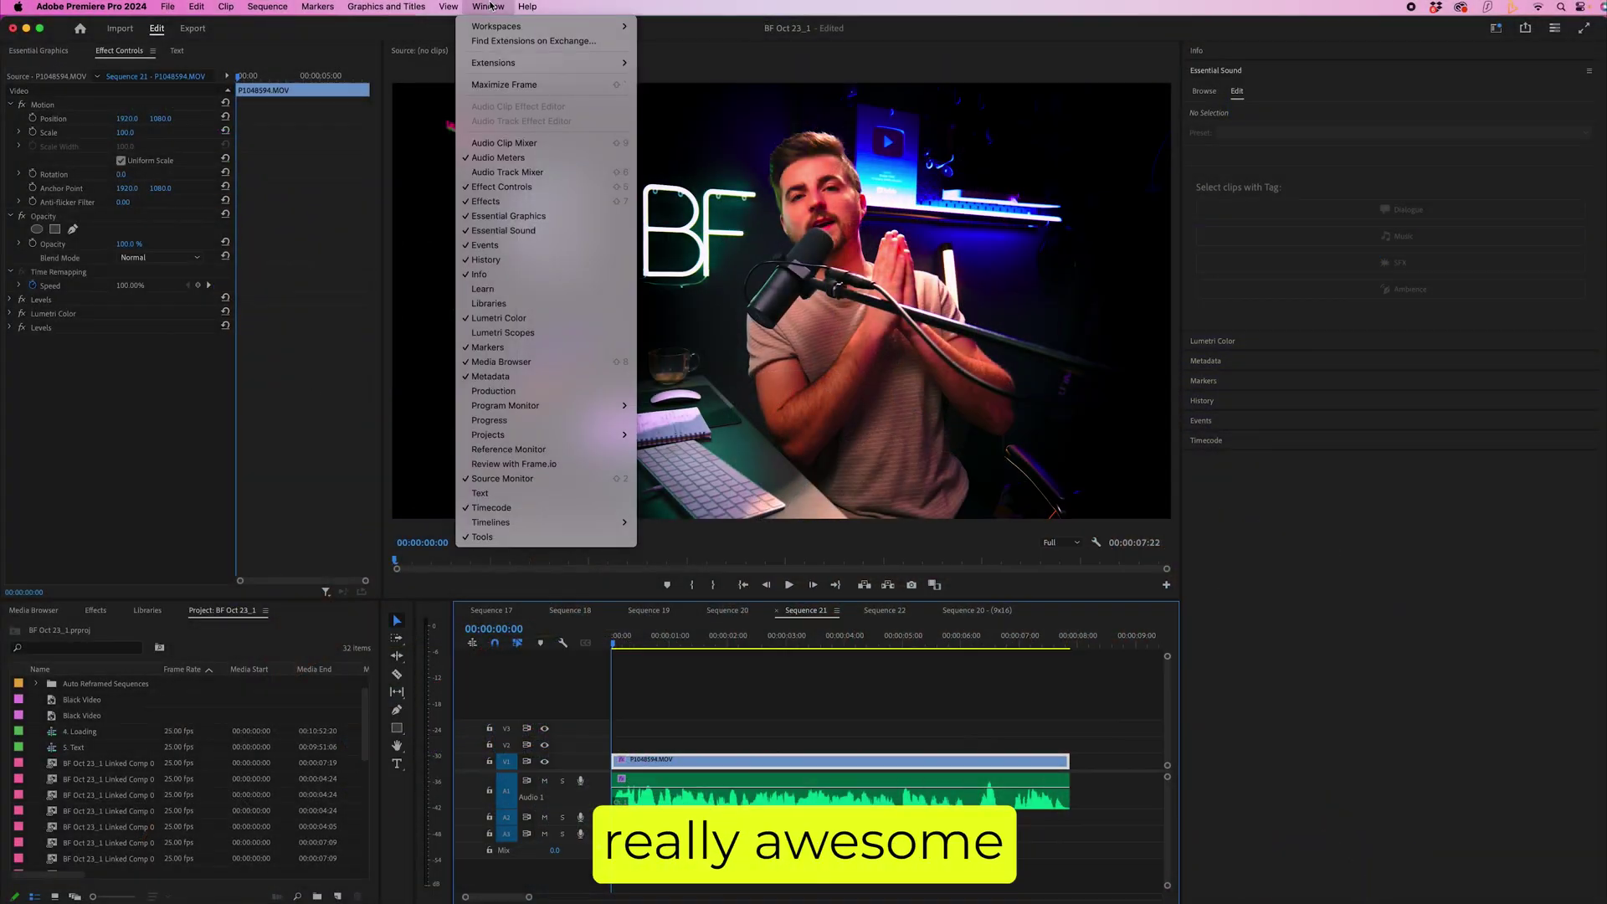
left_click(500, 494)
left_click(177, 56)
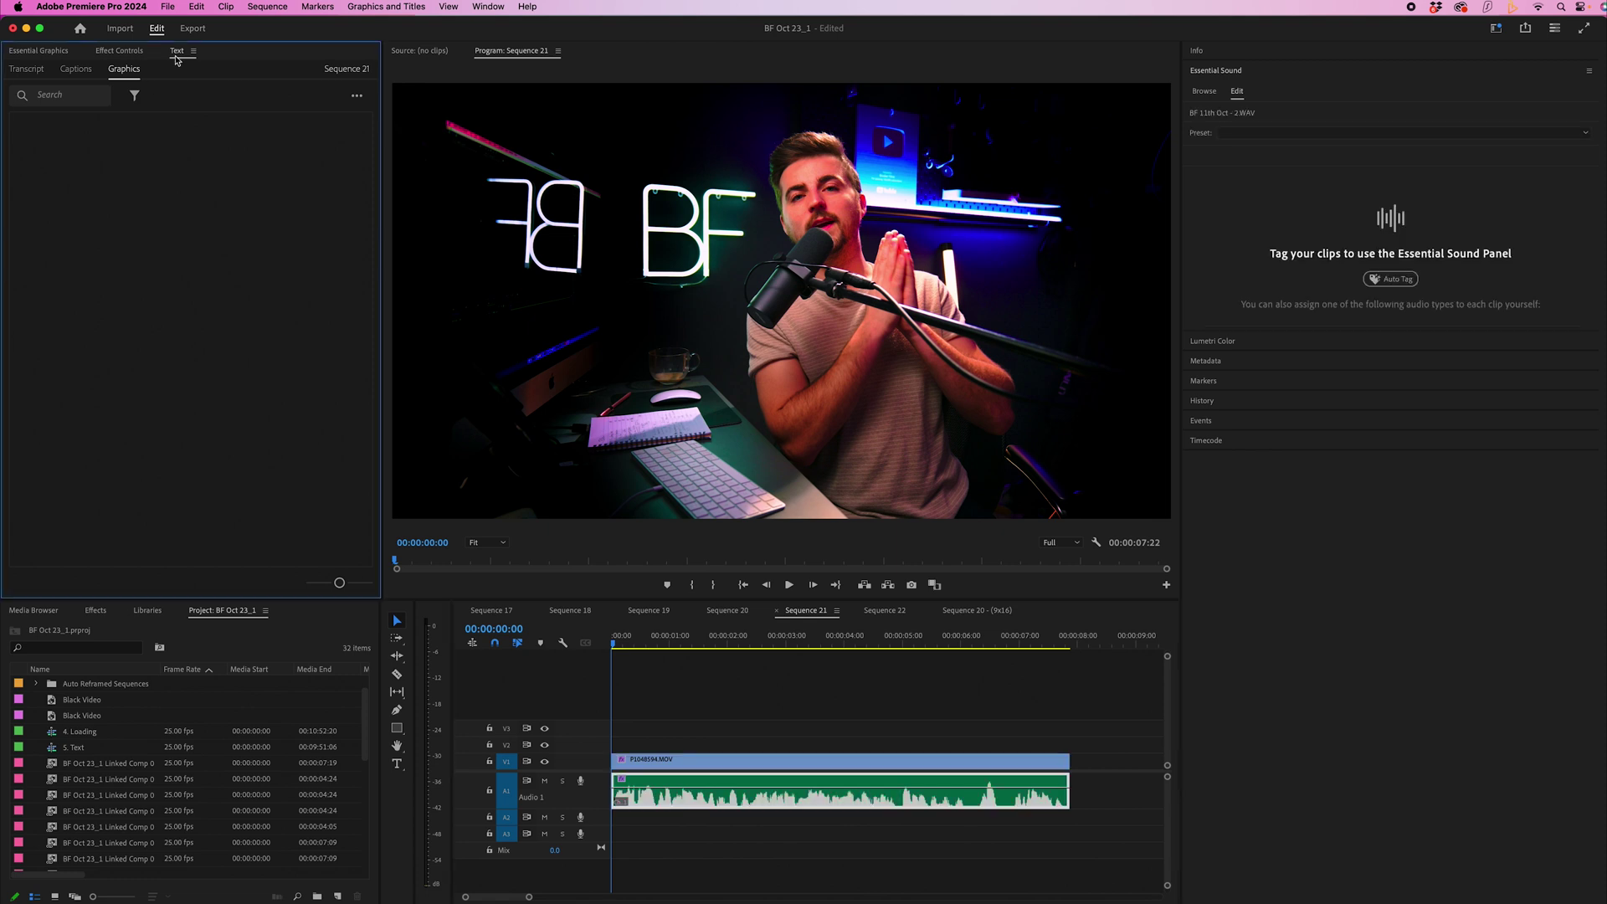
left_click(79, 72)
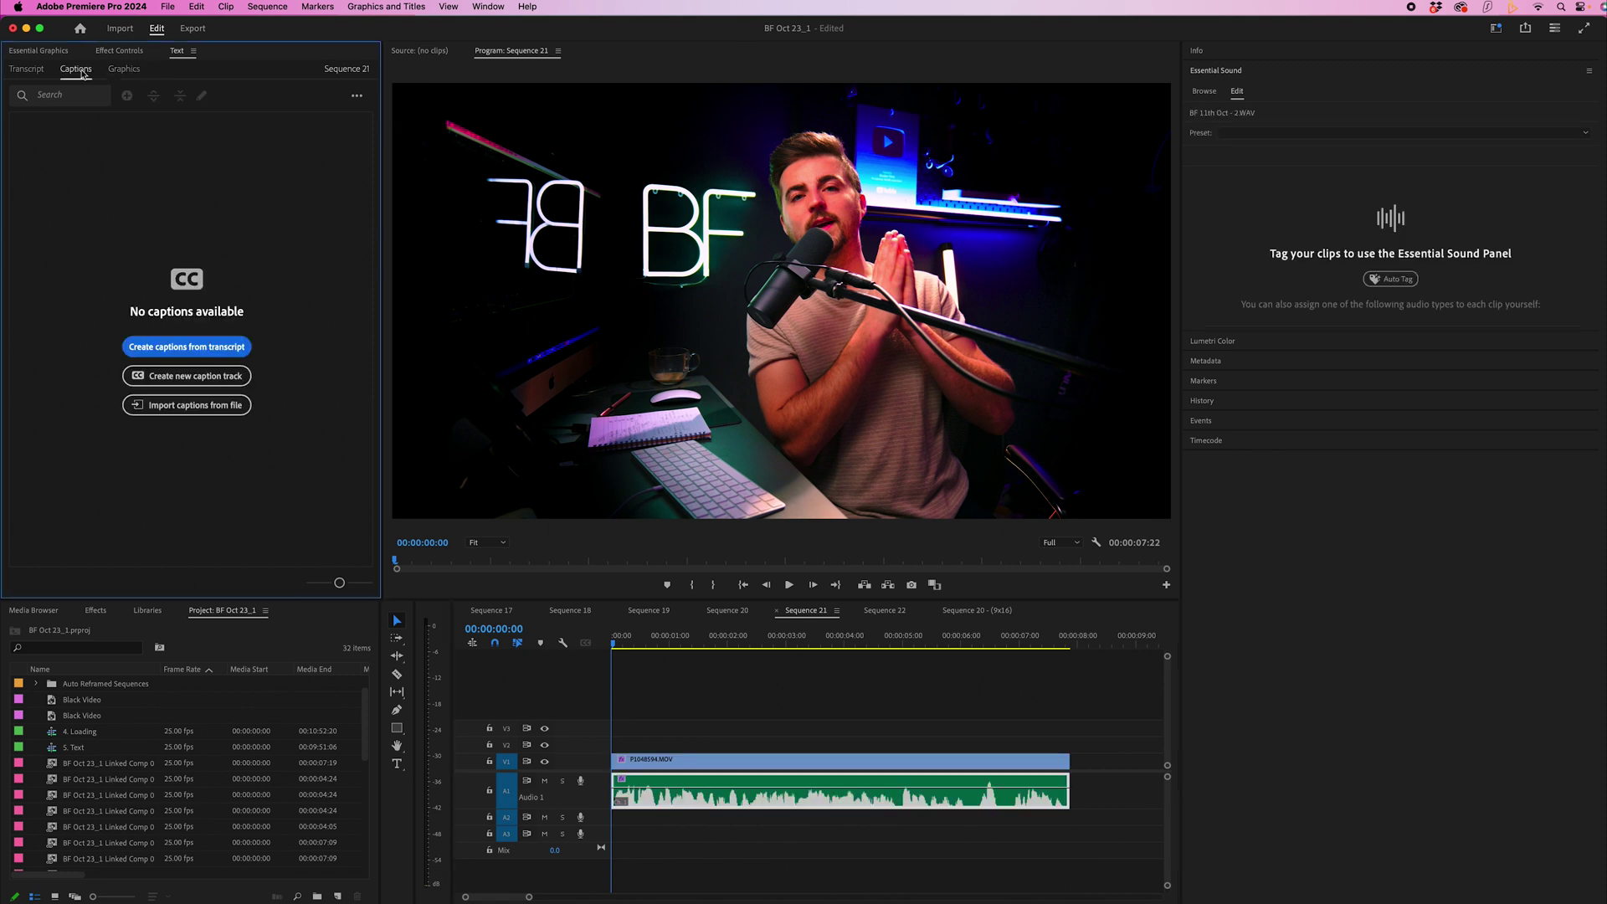
Create captions from transcript using the Subtitle preset, 25-character maximum, 2.6-second minimum duration and single lines.
left_click(165, 337)
left_click(787, 350)
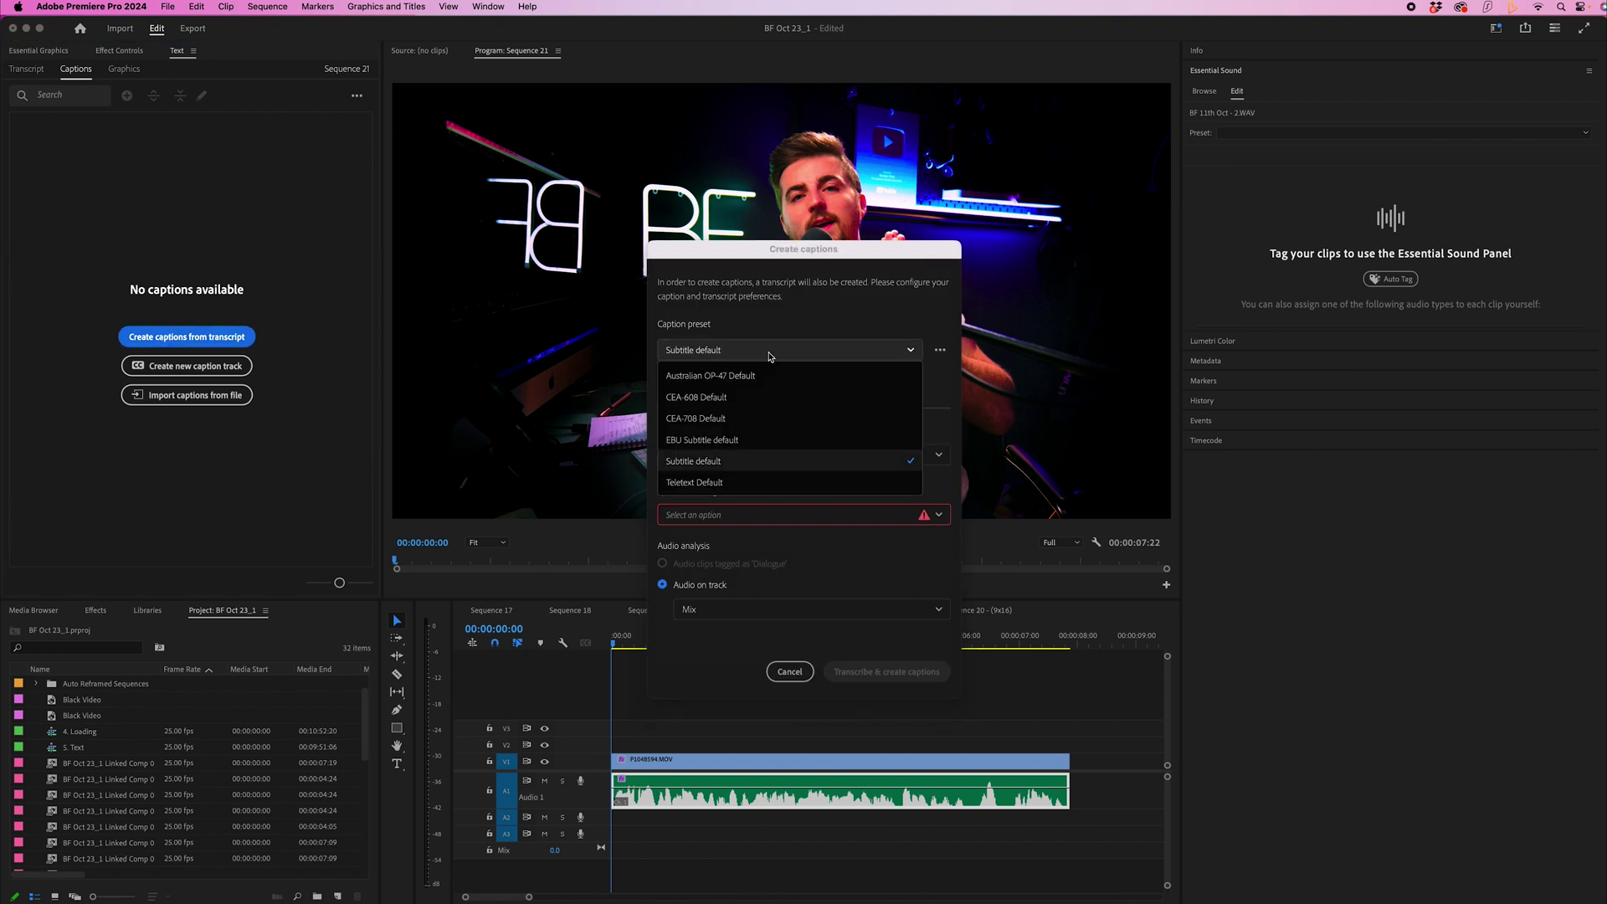
left_click(736, 467)
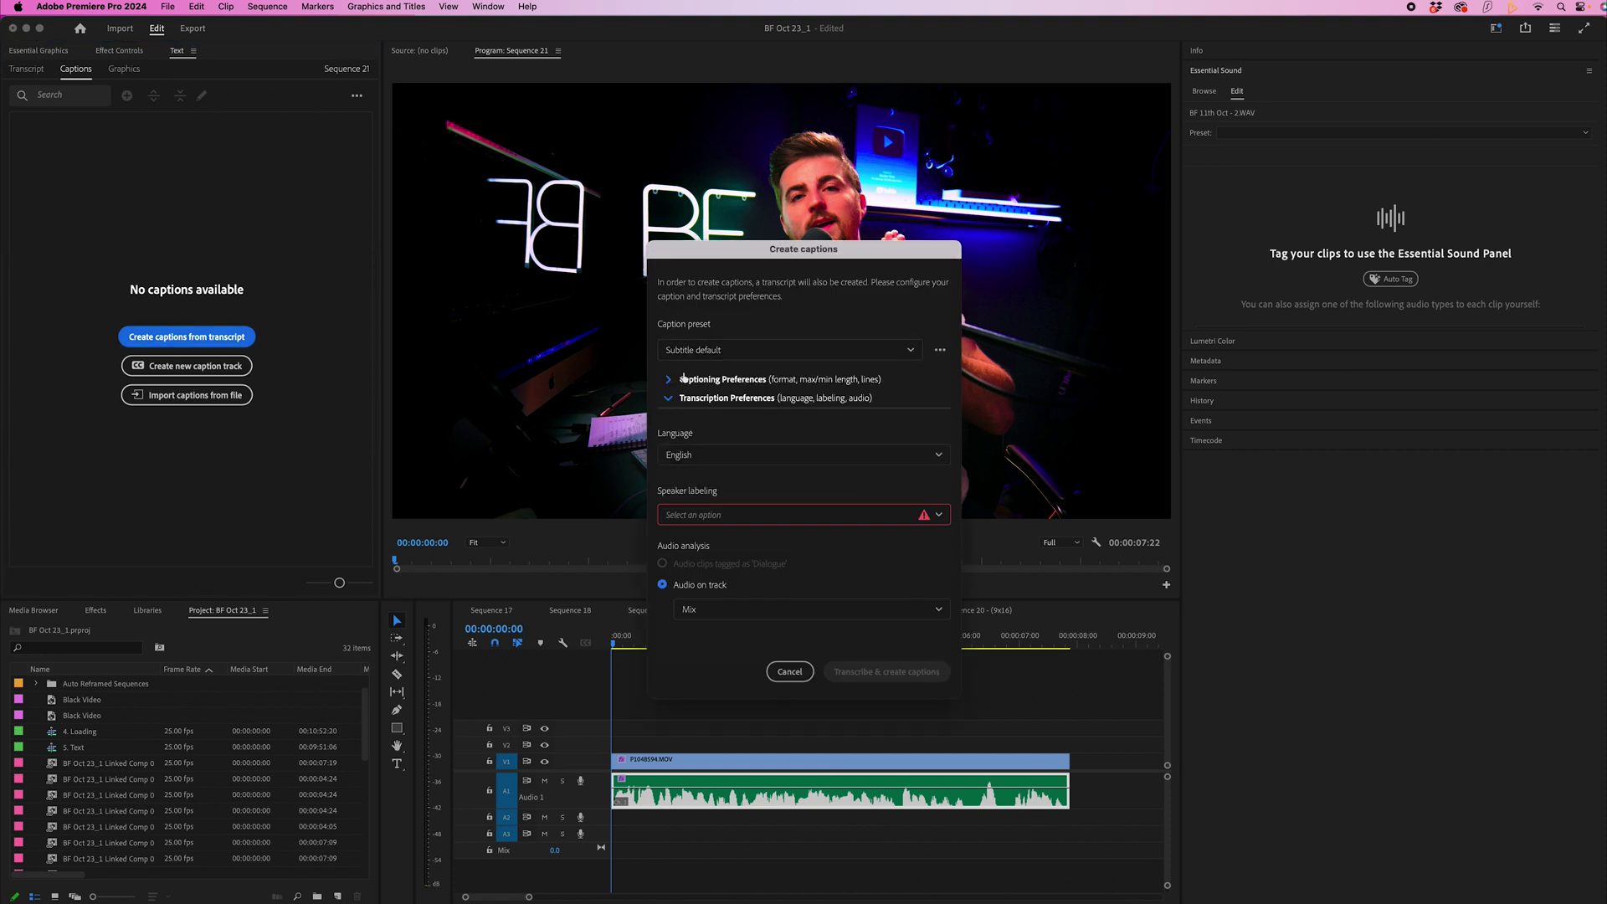
left_click(723, 381)
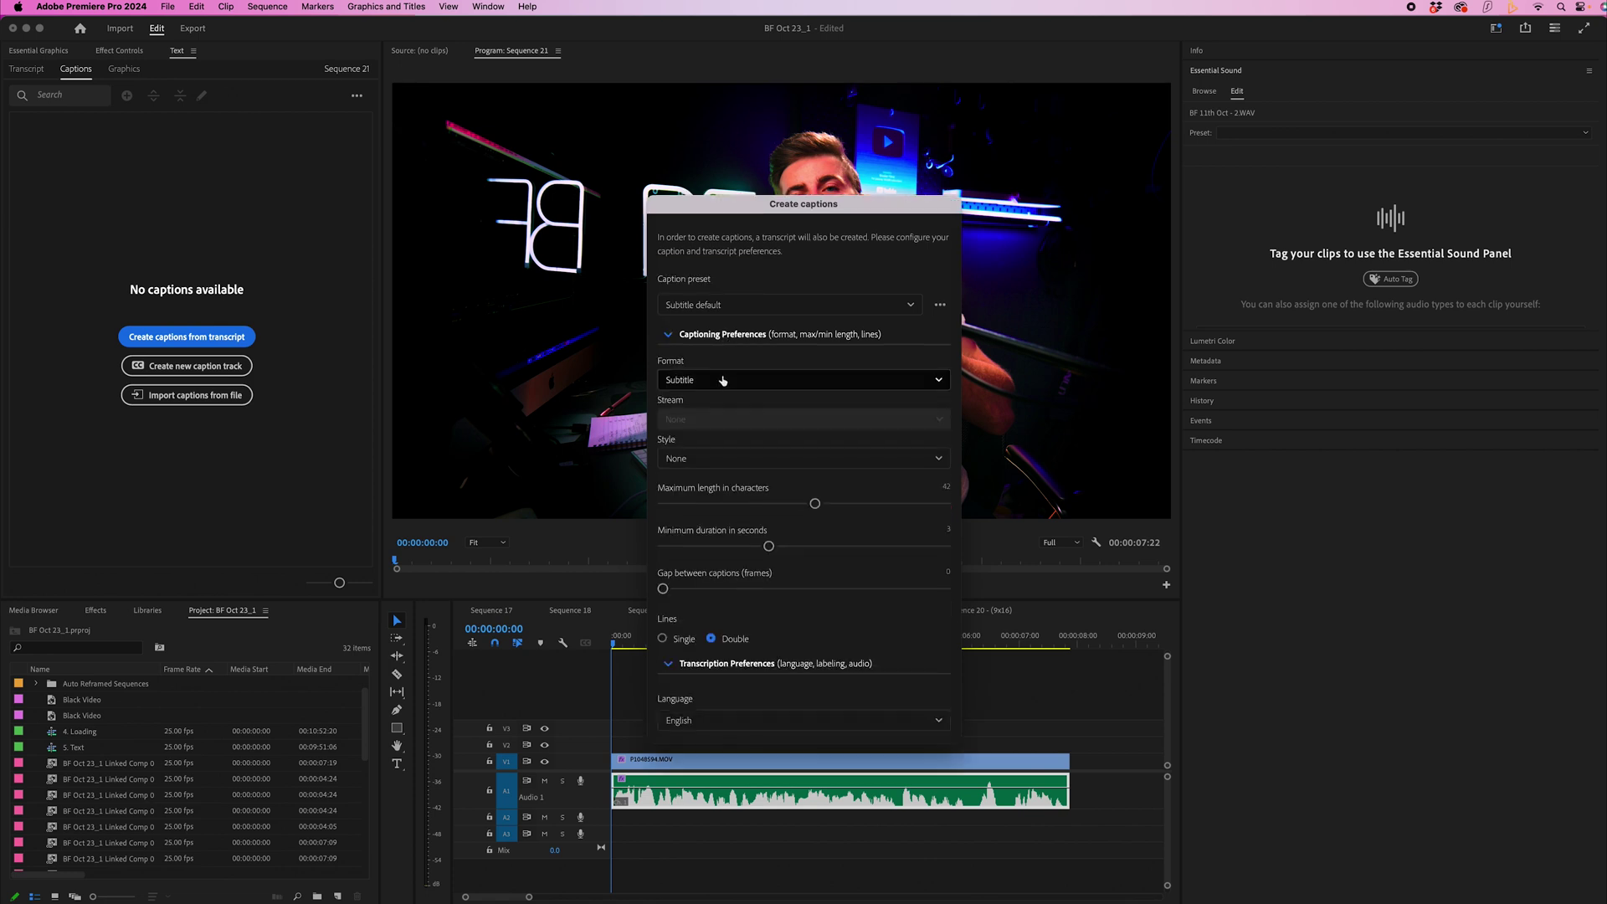
left_click(718, 380)
left_click(718, 381)
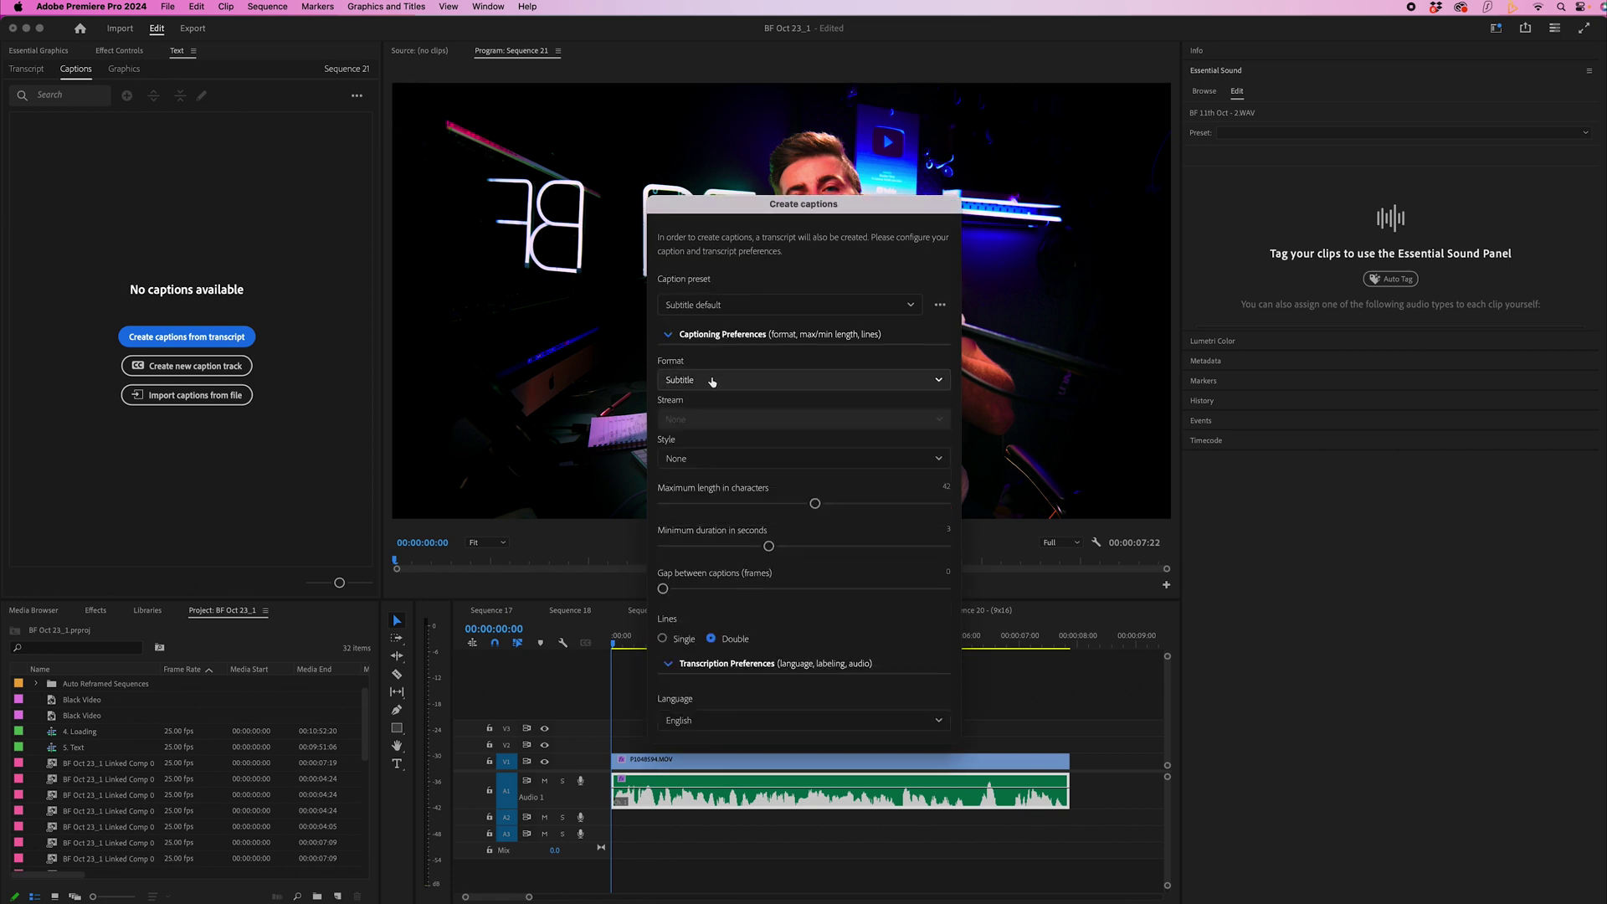
left_click(728, 460)
left_click(722, 463)
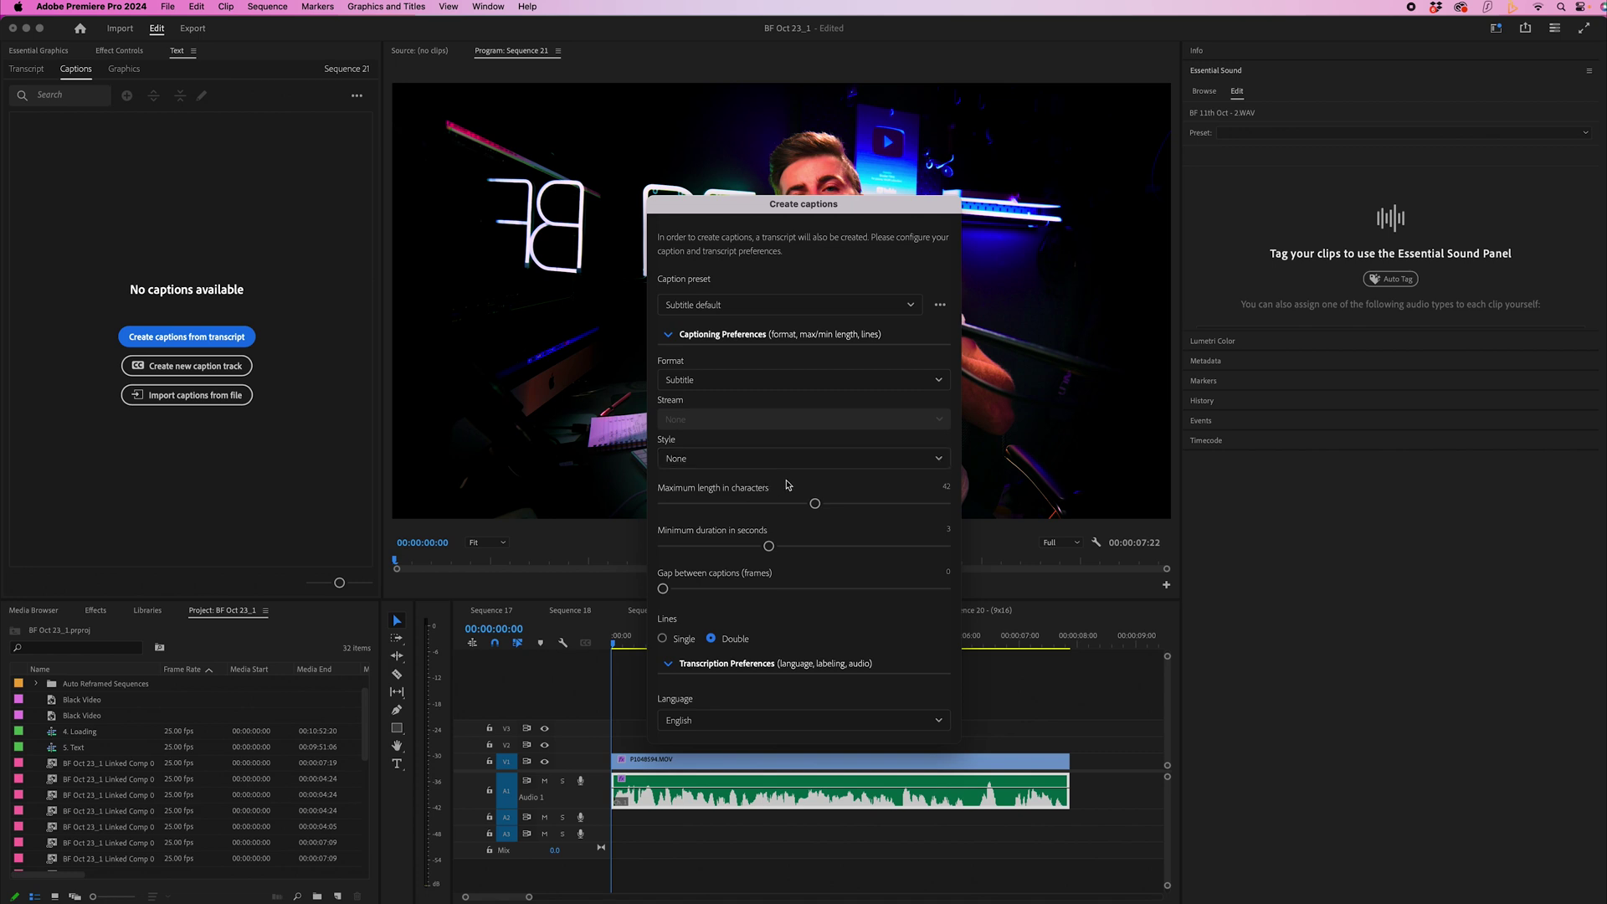
left_click_drag(812, 502, 757, 545)
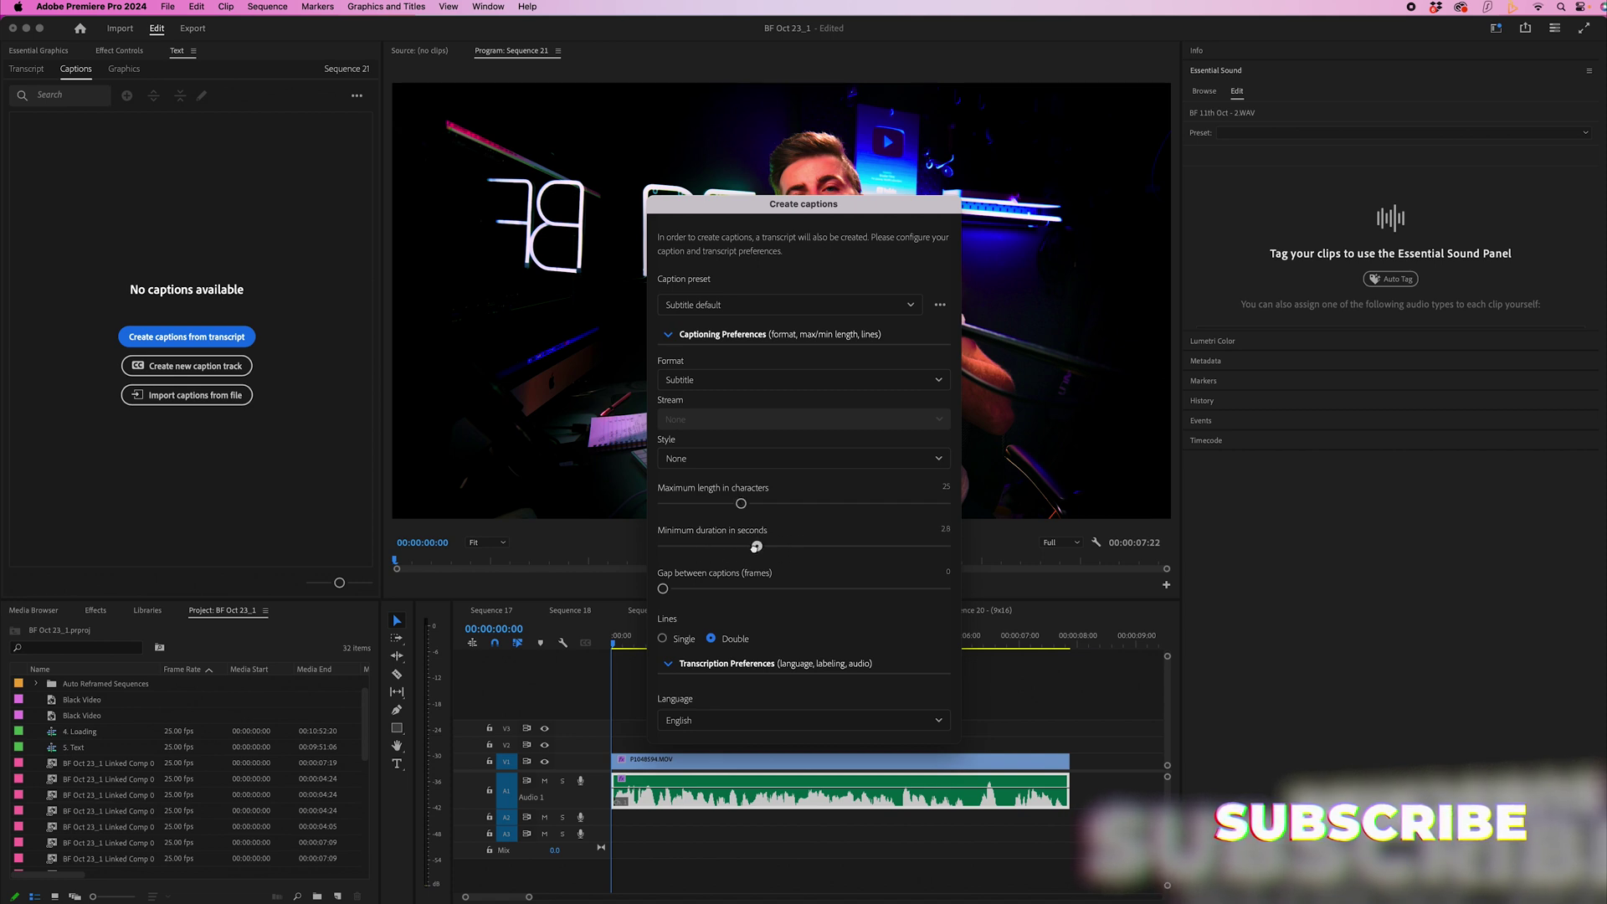
mouse_move(666, 597)
left_mouse_down()
mouse_move(718, 591)
mouse_move(664, 595)
left_mouse_up()
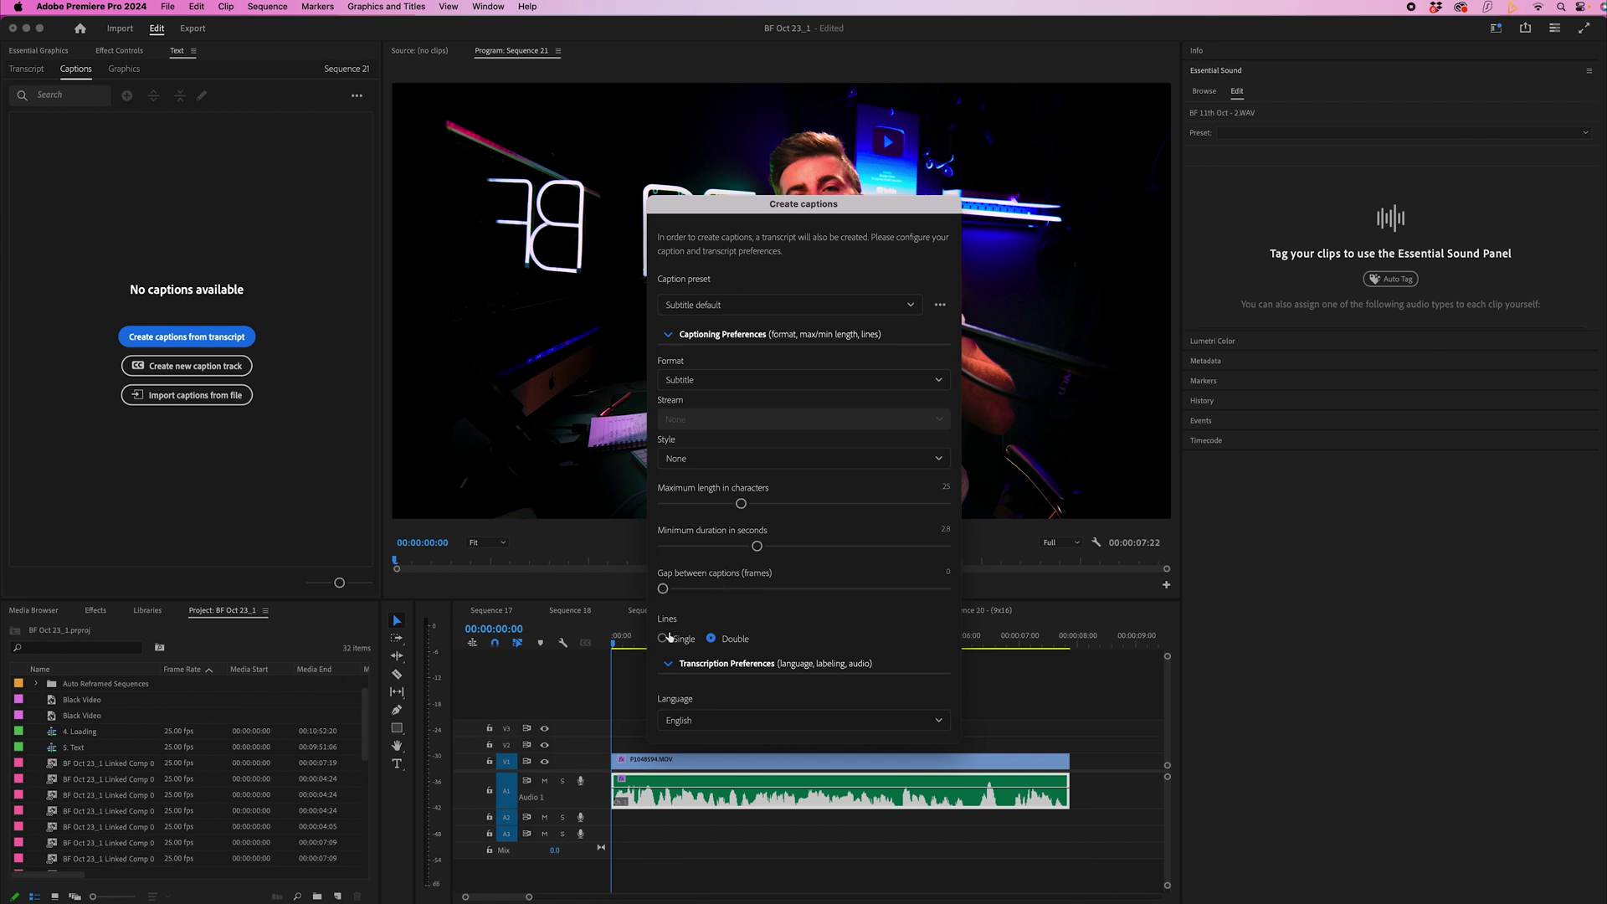
left_click(711, 334)
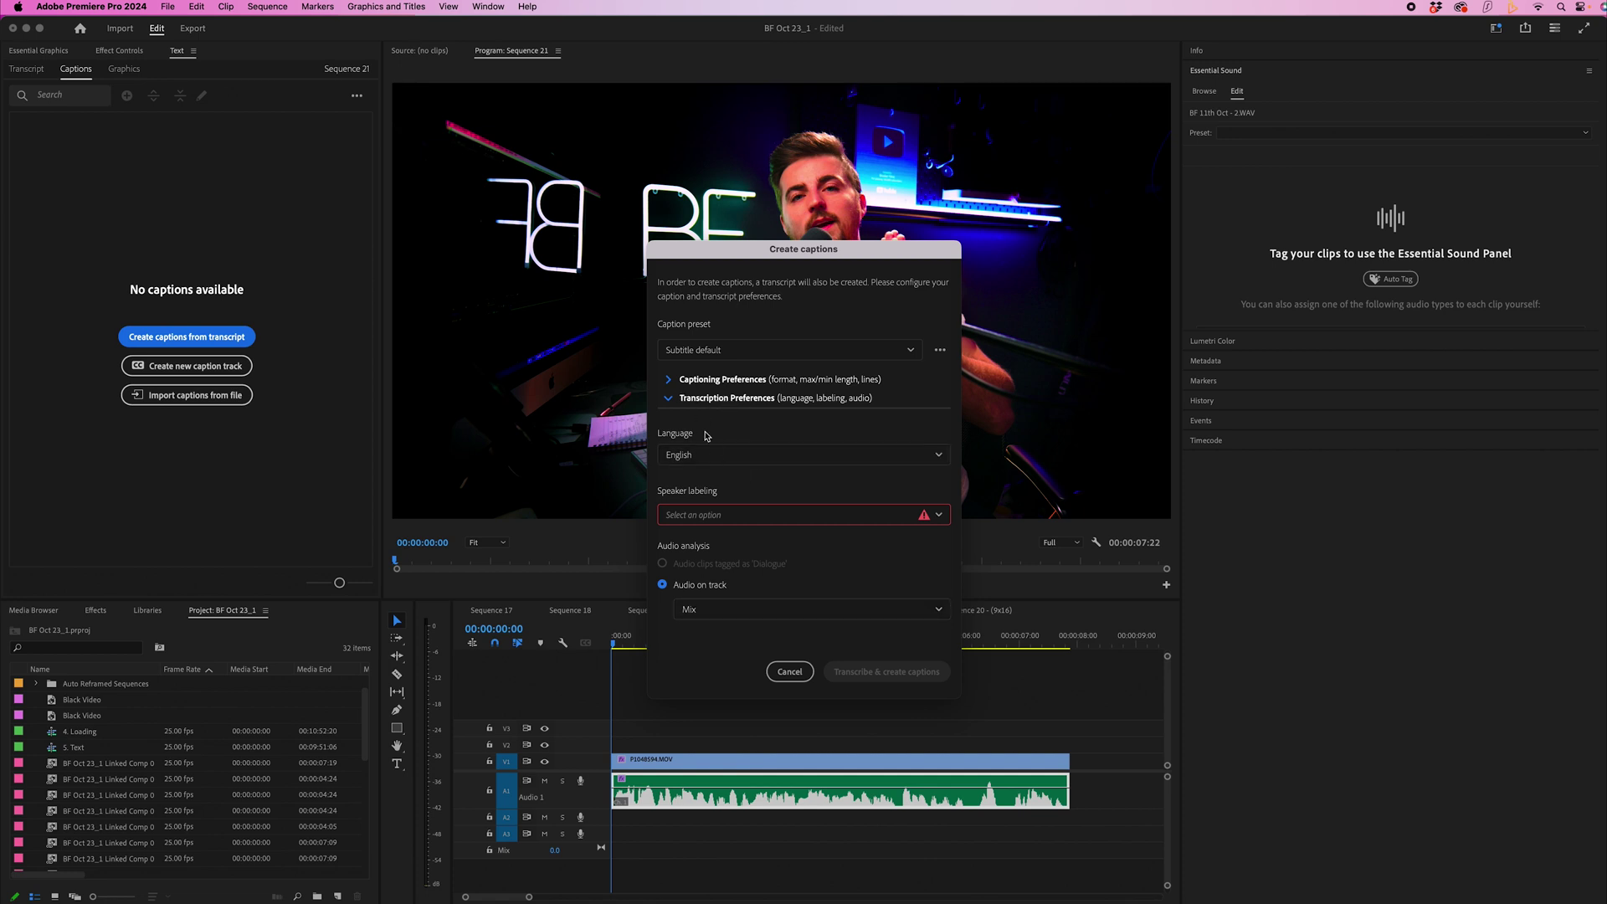
Leave speakers unseparated, analyse only Audio 1, and run Transcribe & create captions.
left_click(707, 517)
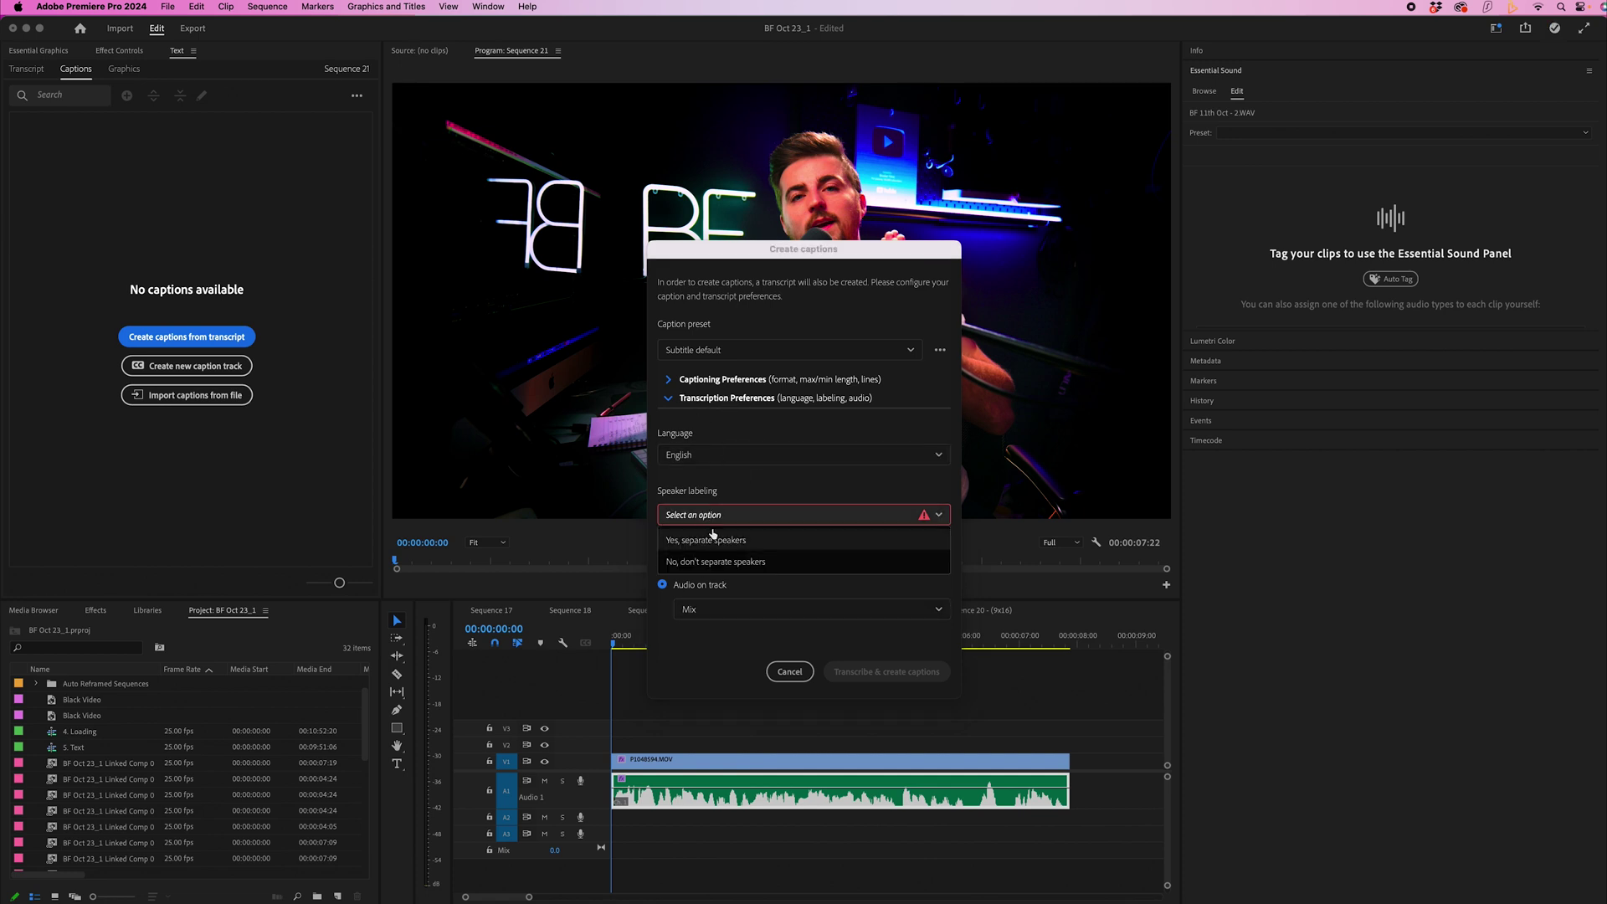
left_click(738, 562)
left_click(715, 516)
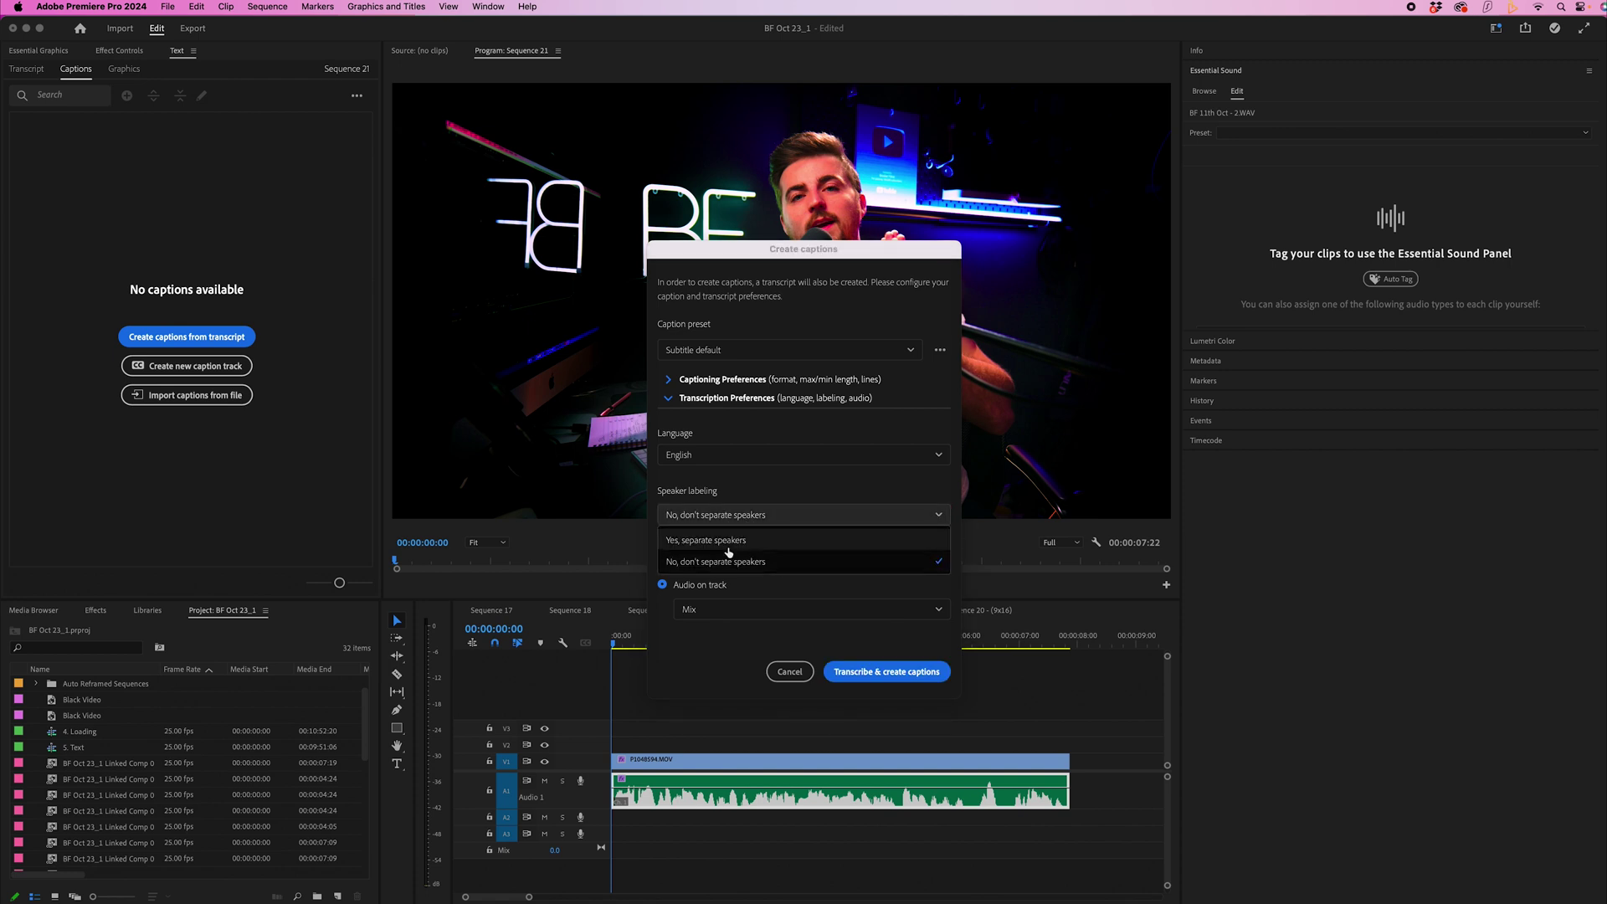
left_click(738, 566)
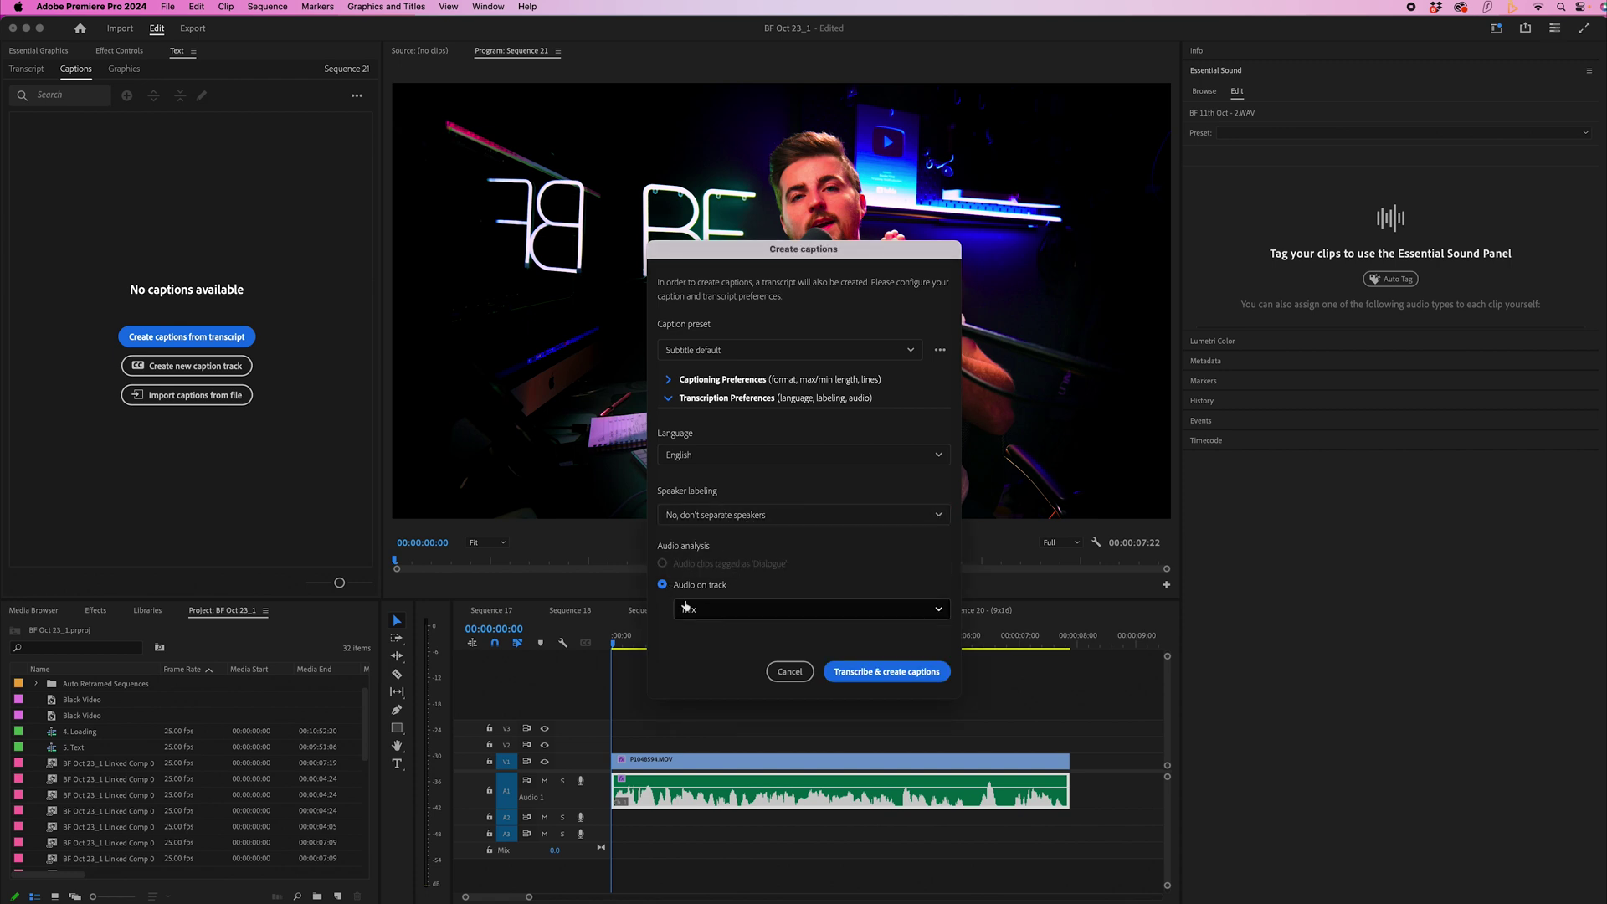
left_click(729, 608)
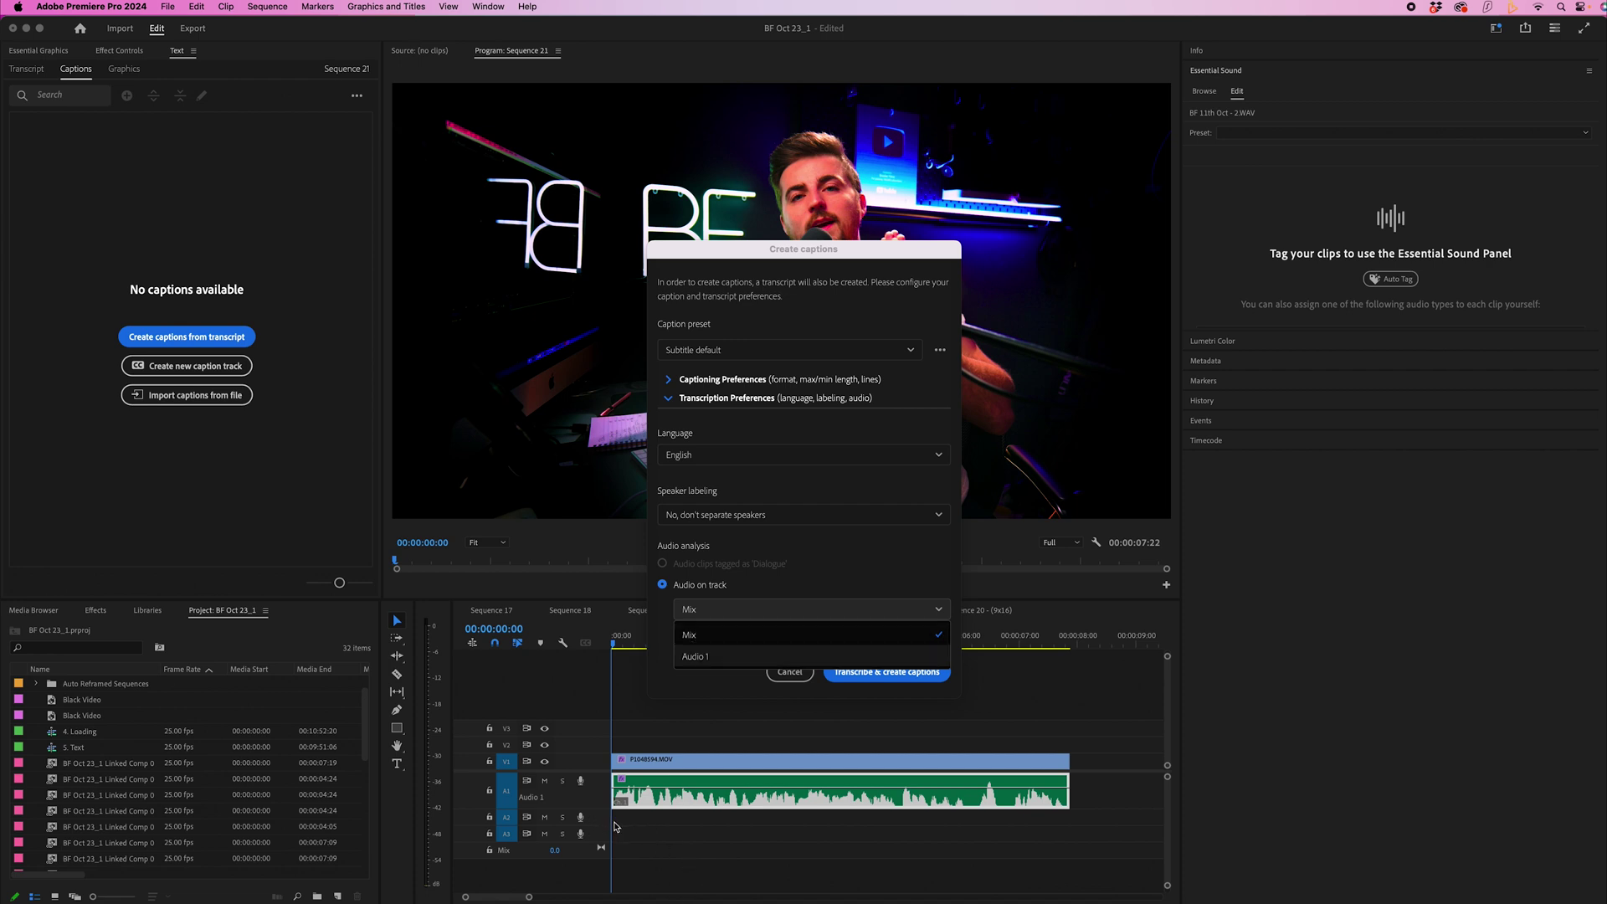
left_click(696, 656)
left_click(905, 674)
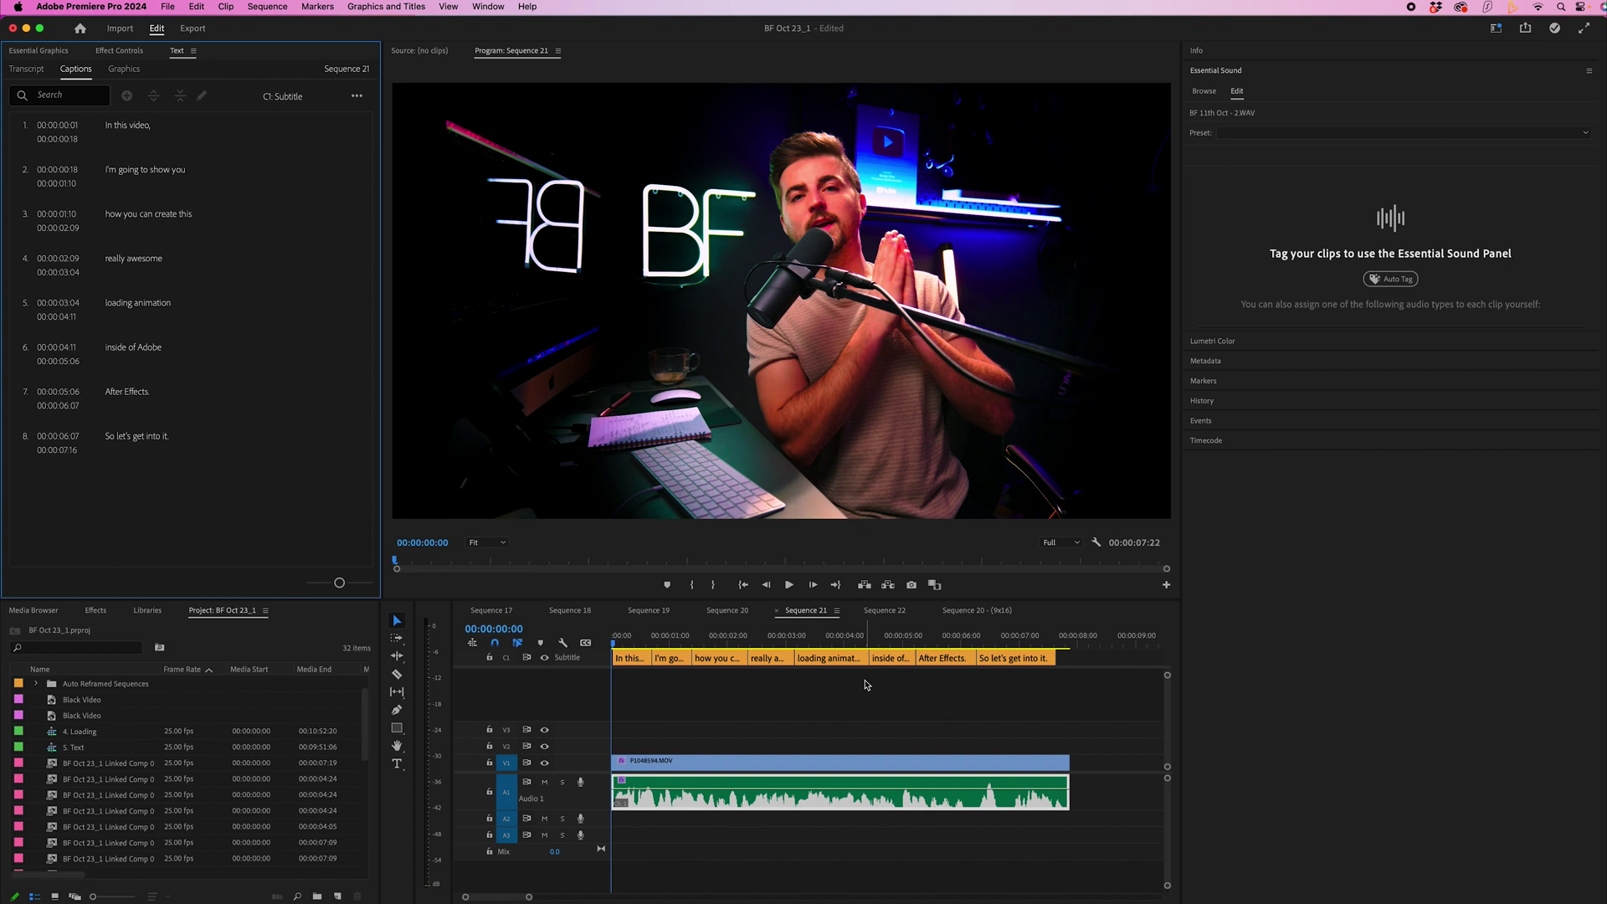
Play the sequence to watch the eight generated subtitles, then stop playback.
key("XF86AudioRaiseVolume")
key("space")
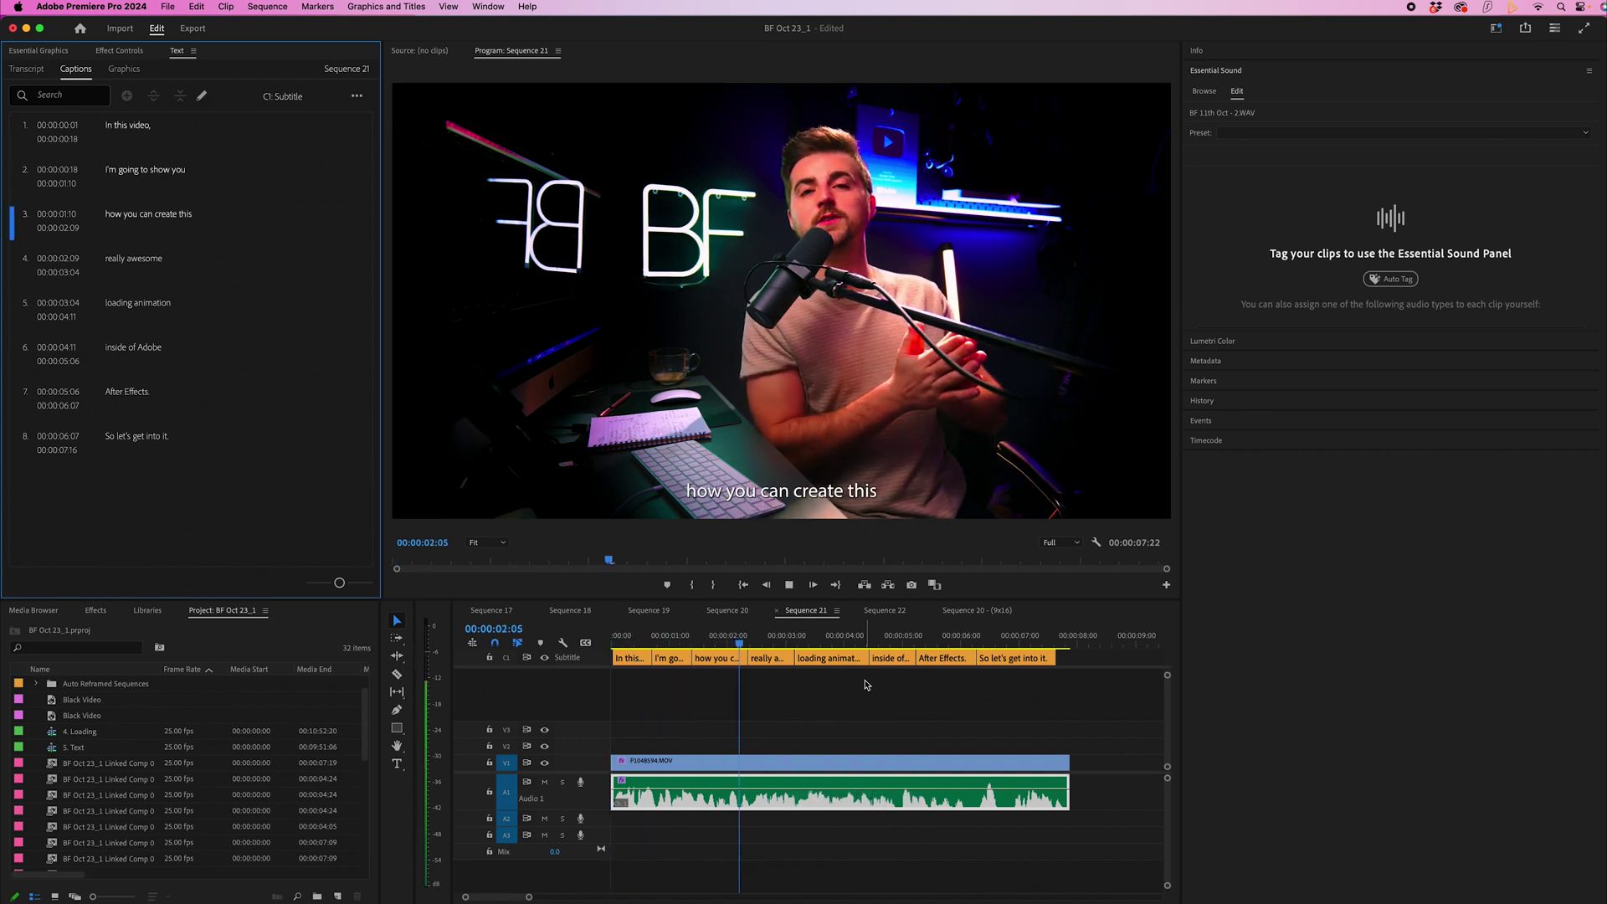
key("XF86AudioLowerVolume")
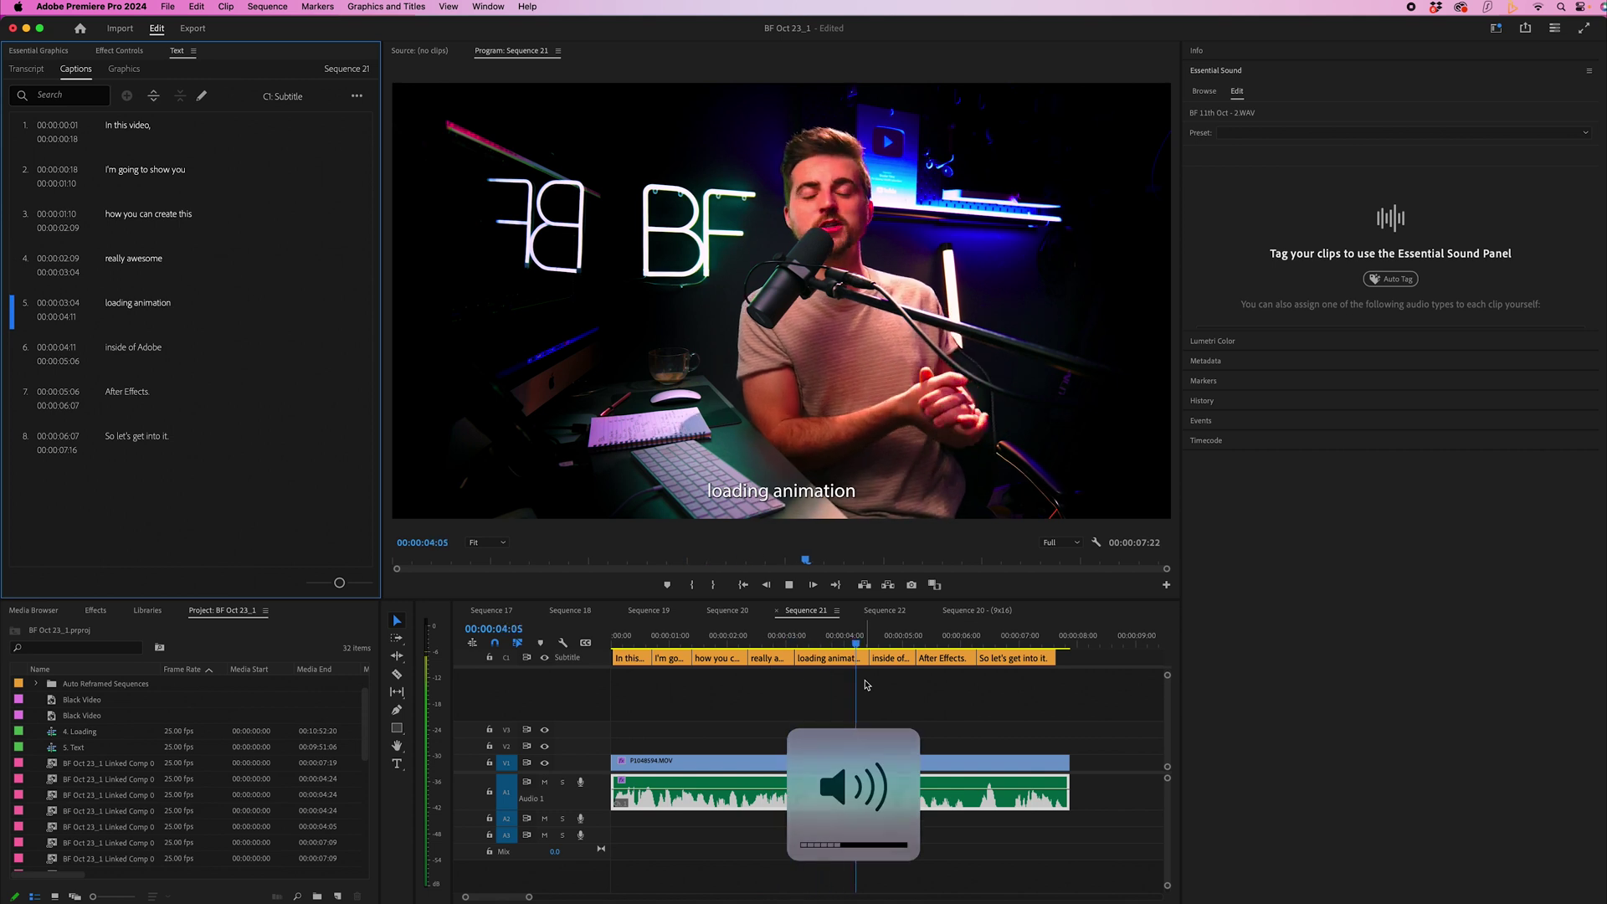
key("space")
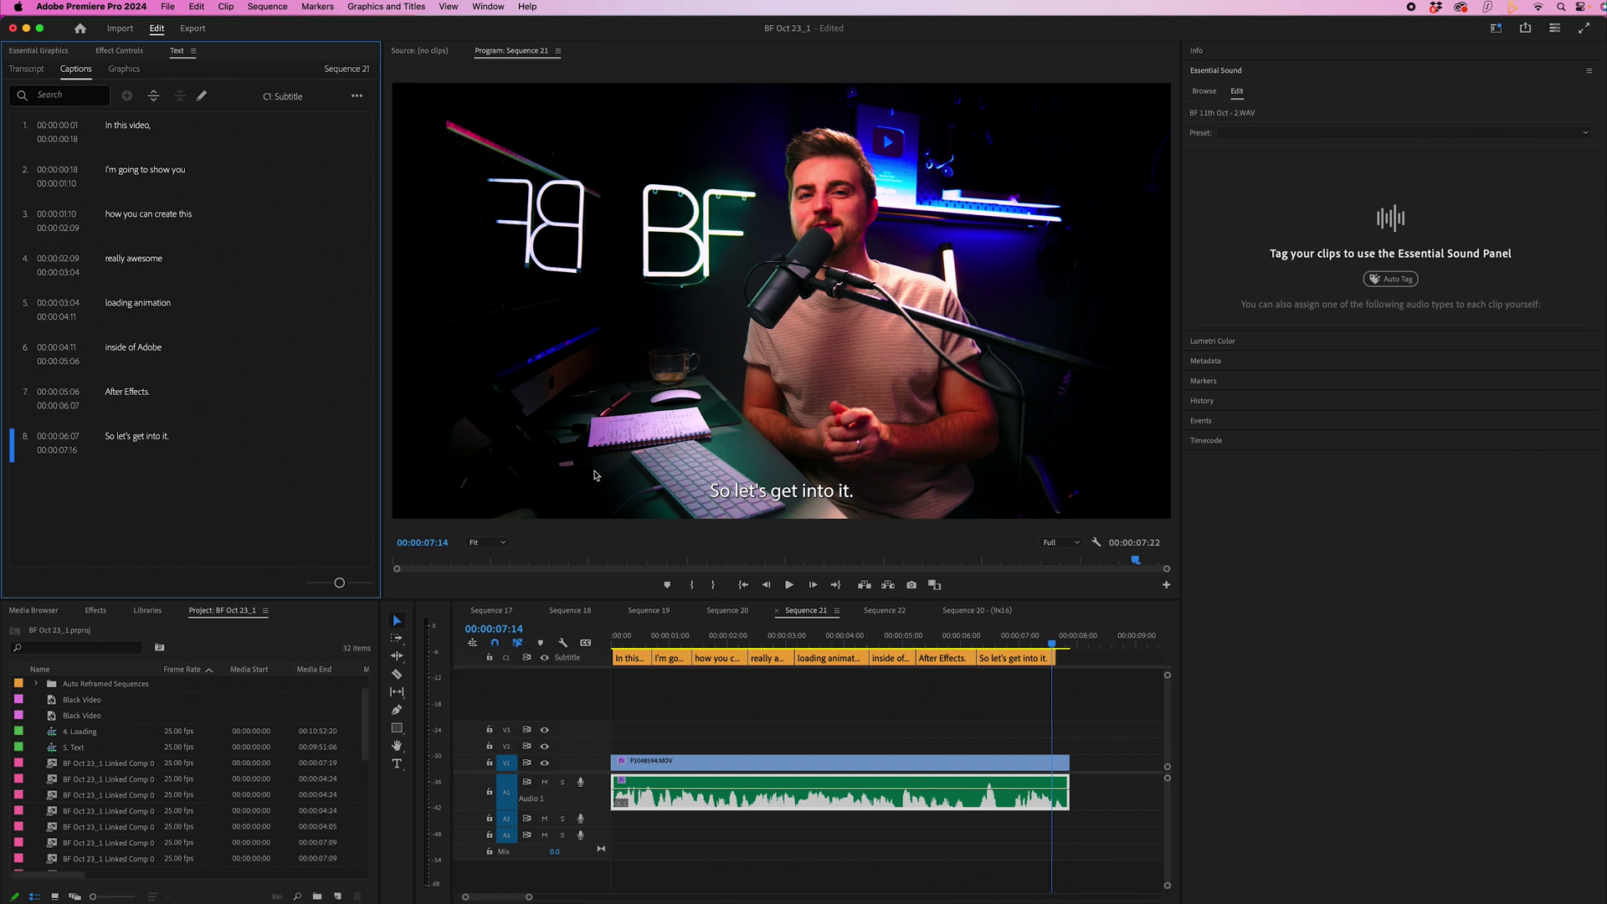
Open caption 4 for editing and finish without changing it.
double_click(151, 262)
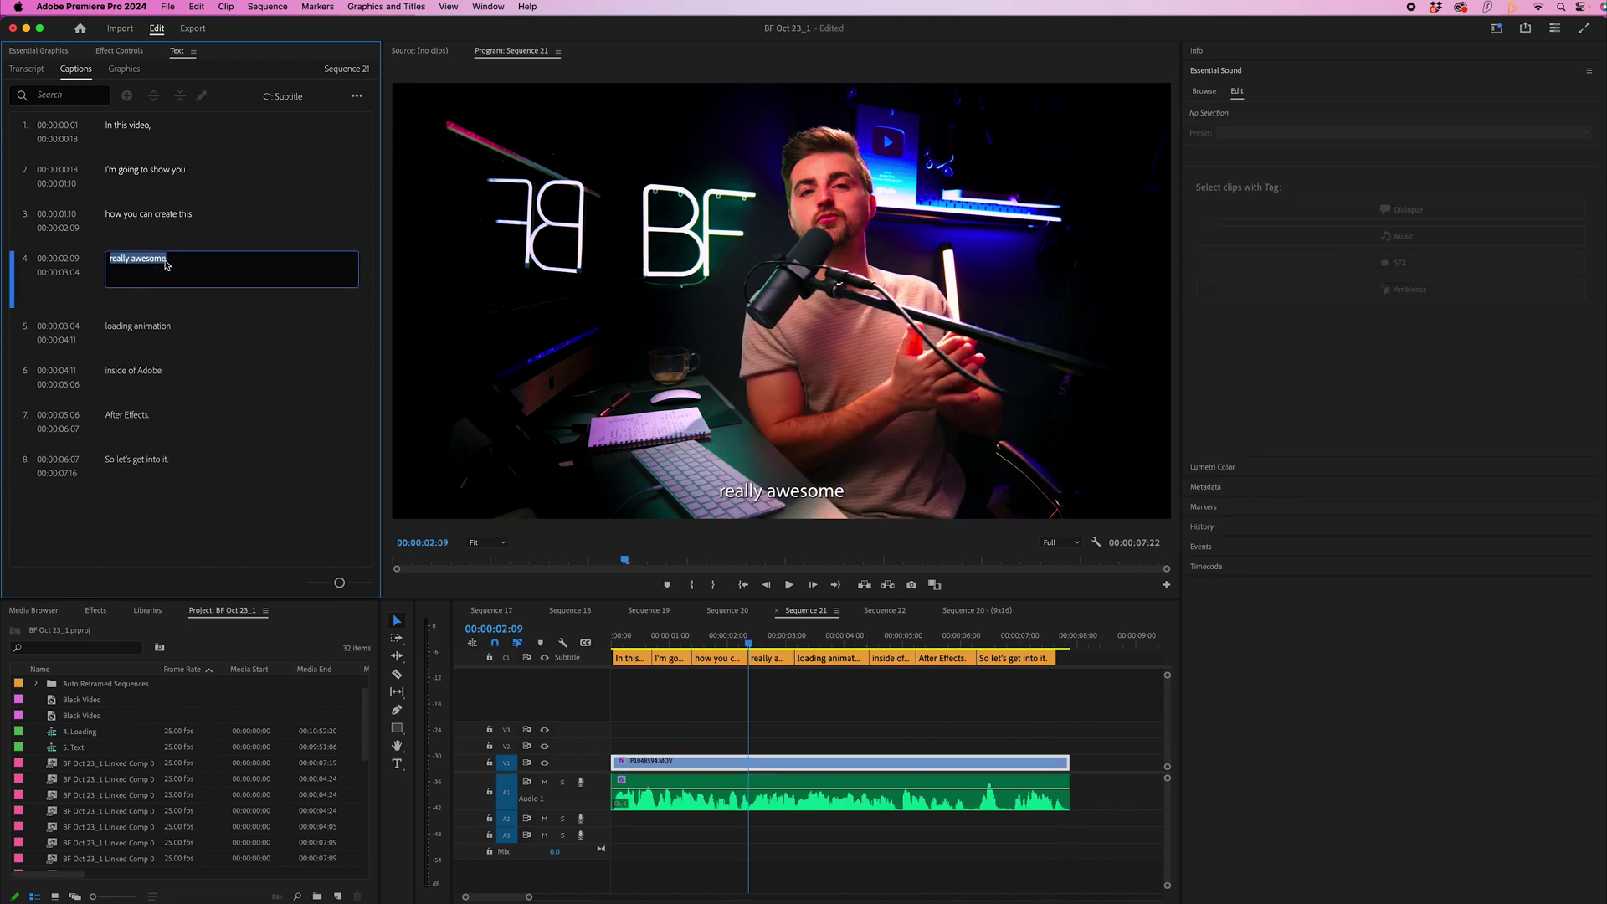
left_click(174, 267)
left_click(191, 525)
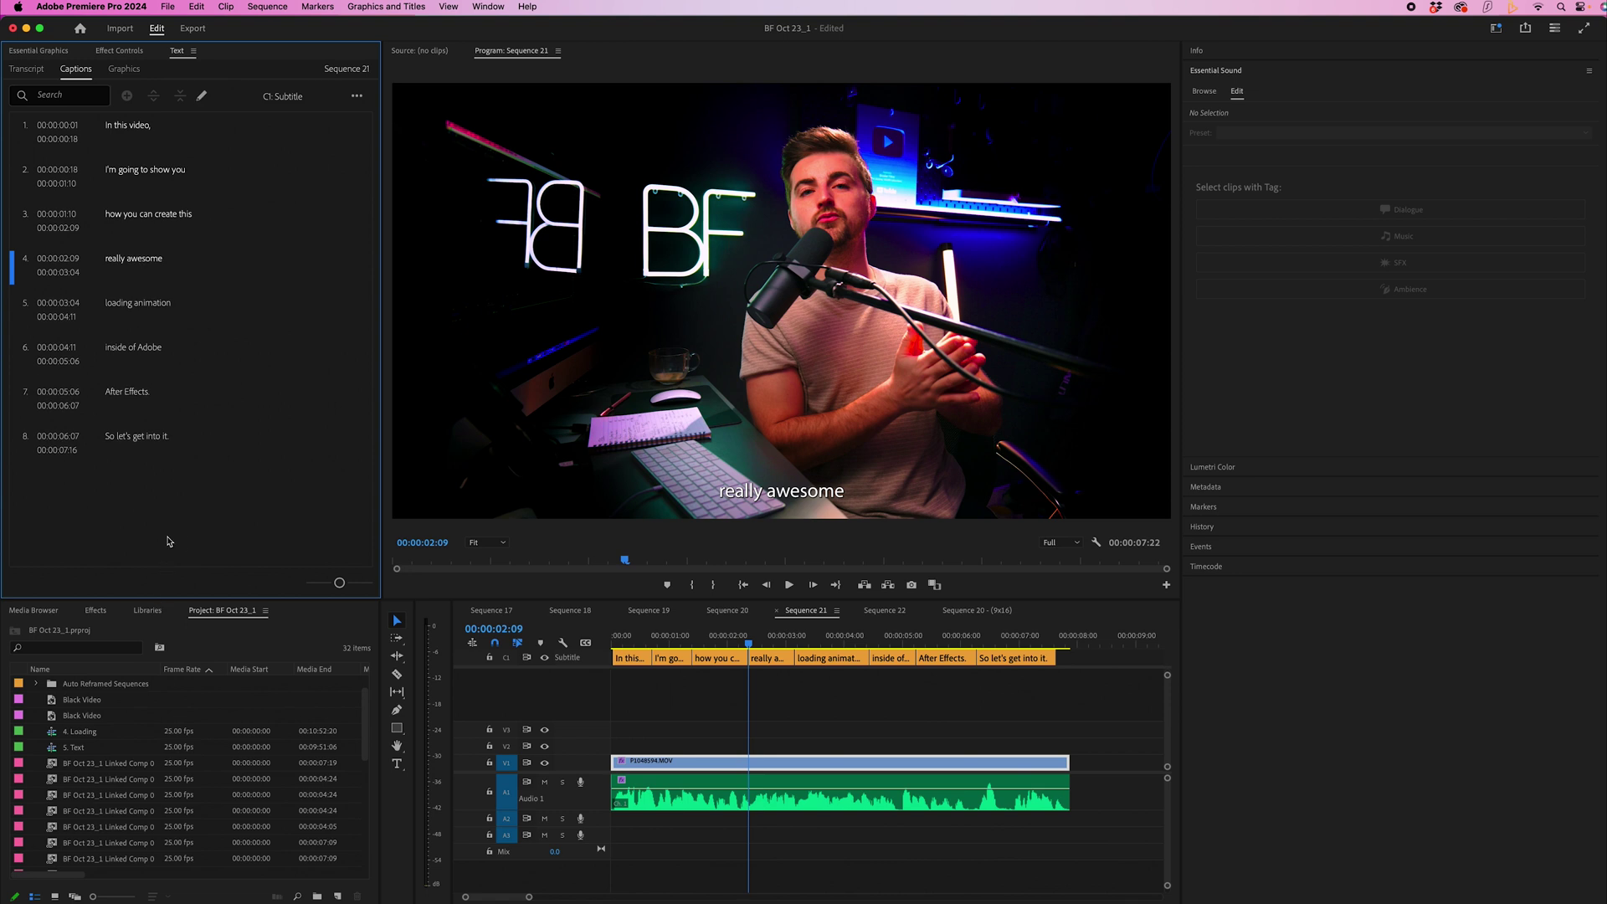
Jump the playhead to the first caption, "In this video,", and select it.
left_click(356, 97)
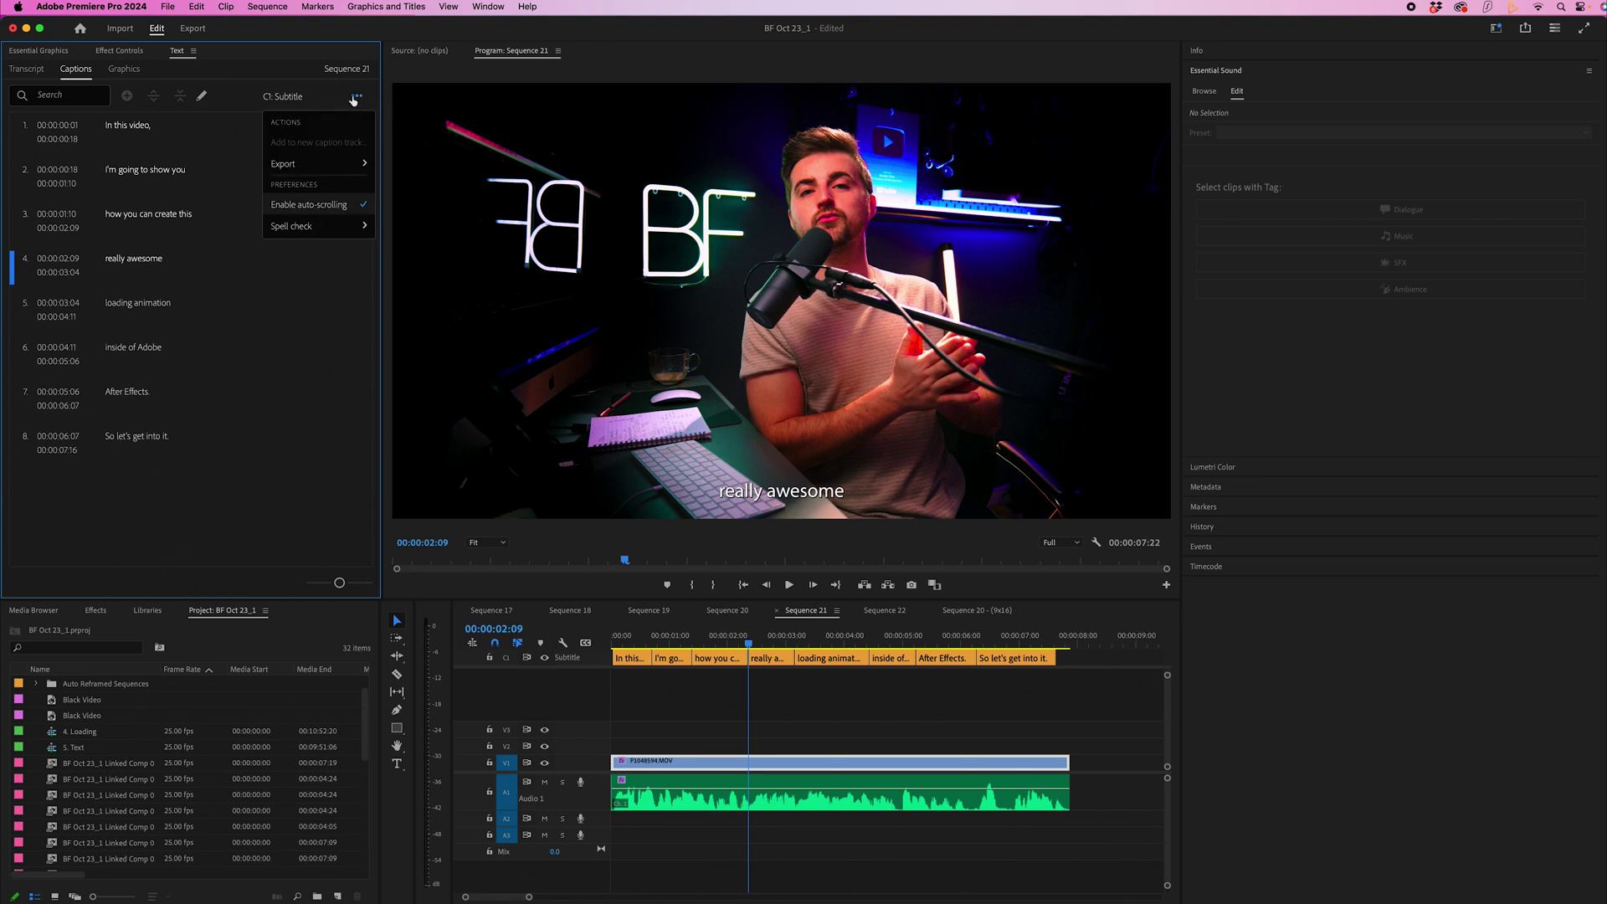
left_click(356, 97)
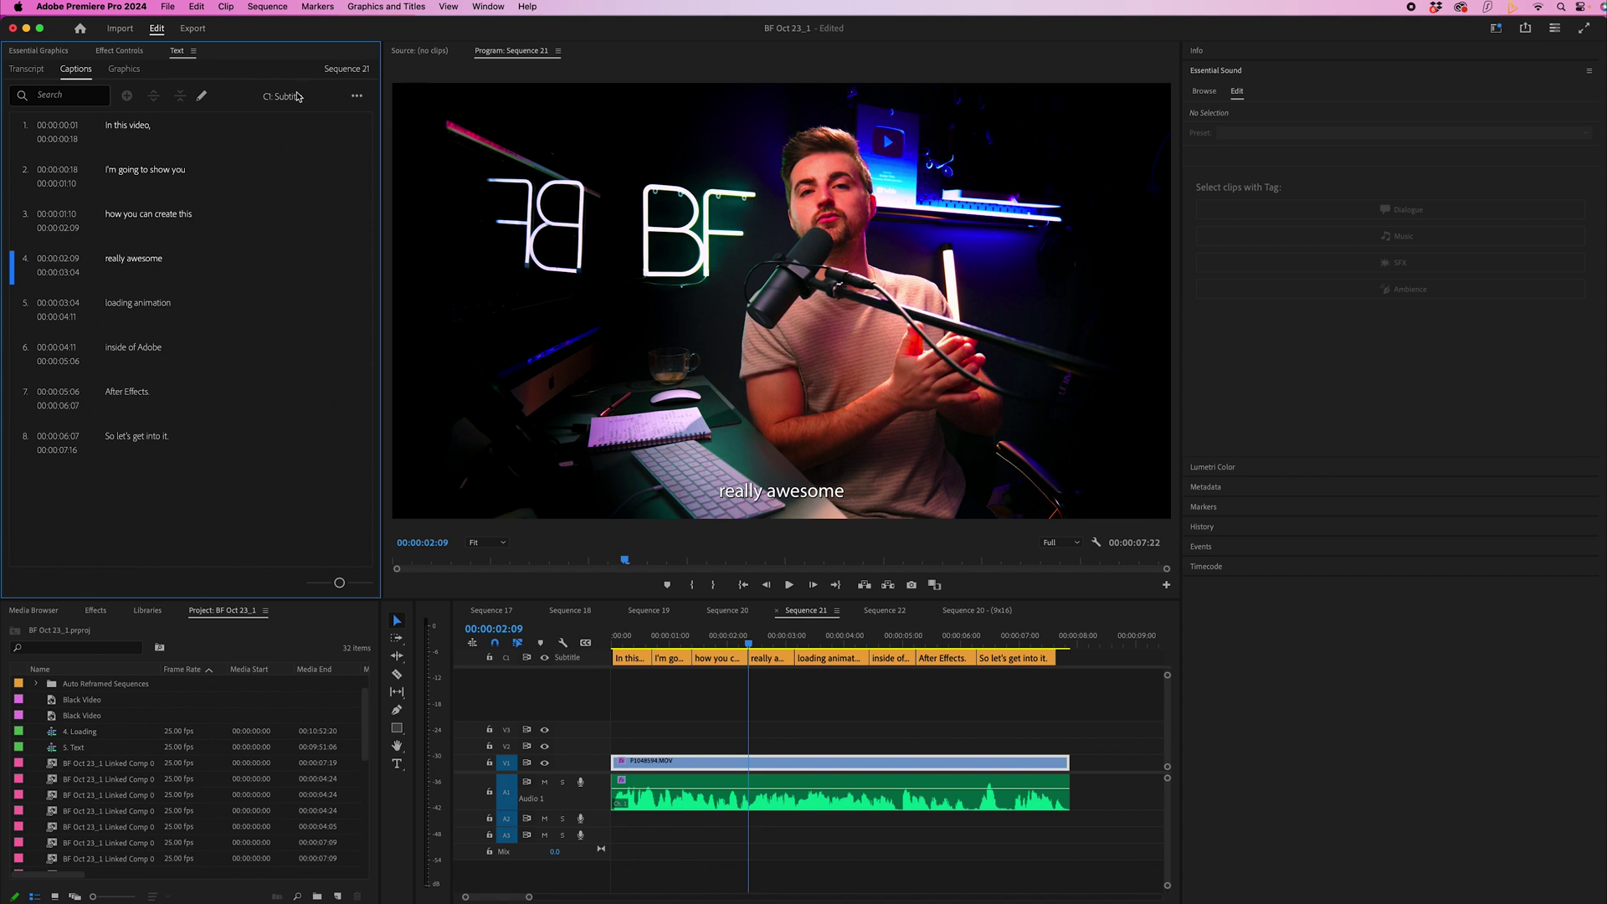
left_click(192, 132)
left_click(649, 651)
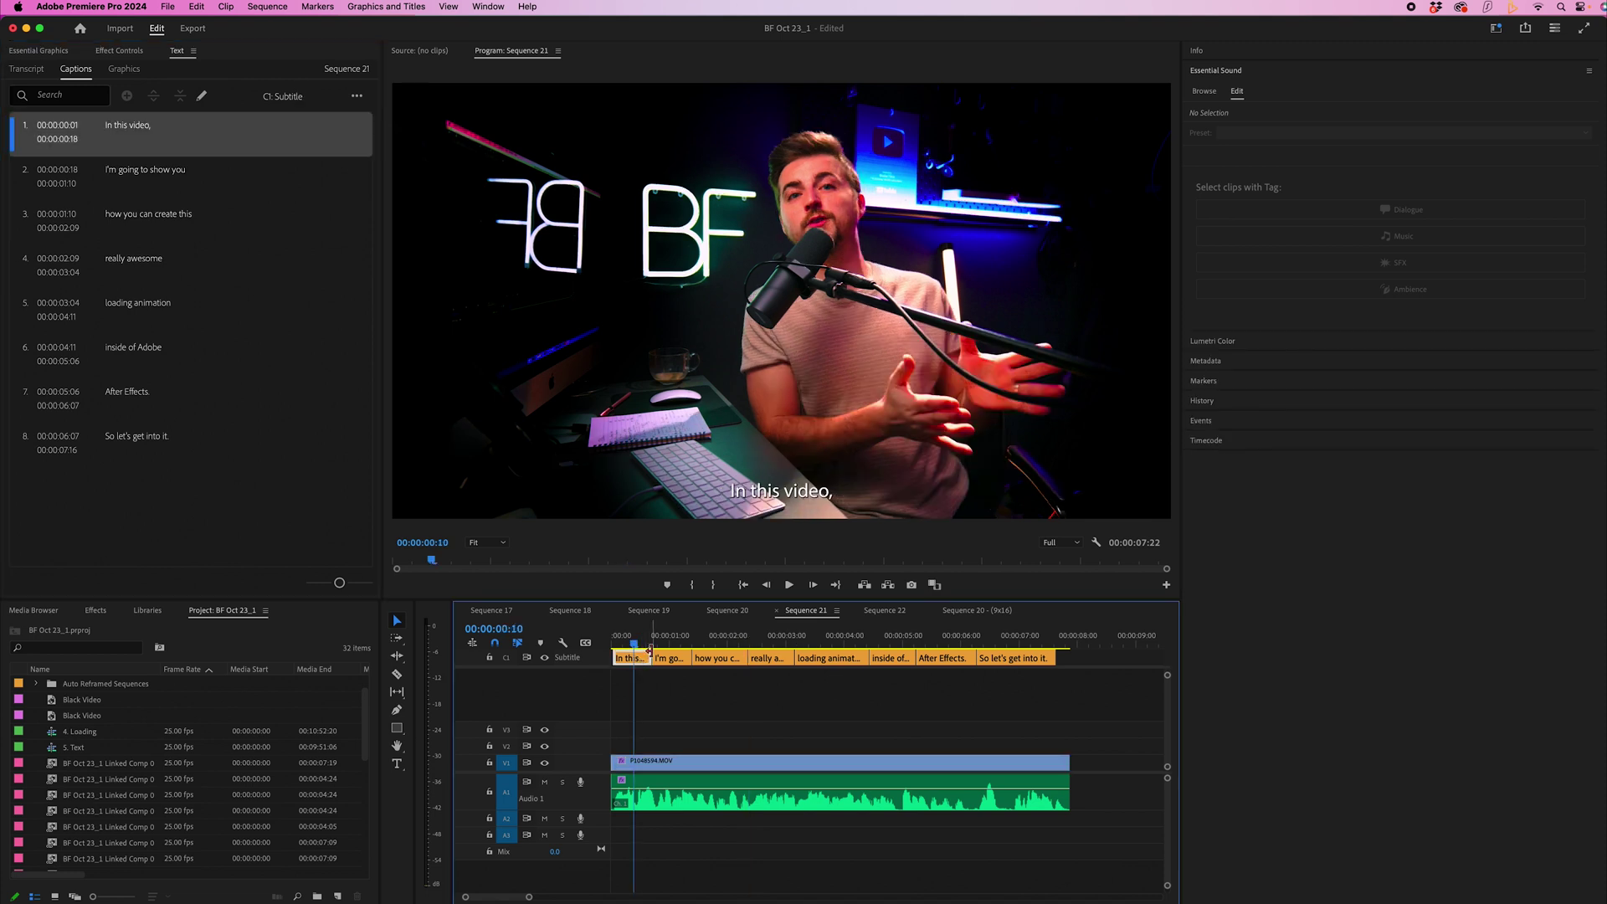
In Essential Graphics Edit, set the caption font to Montserrat.
left_click(52, 55)
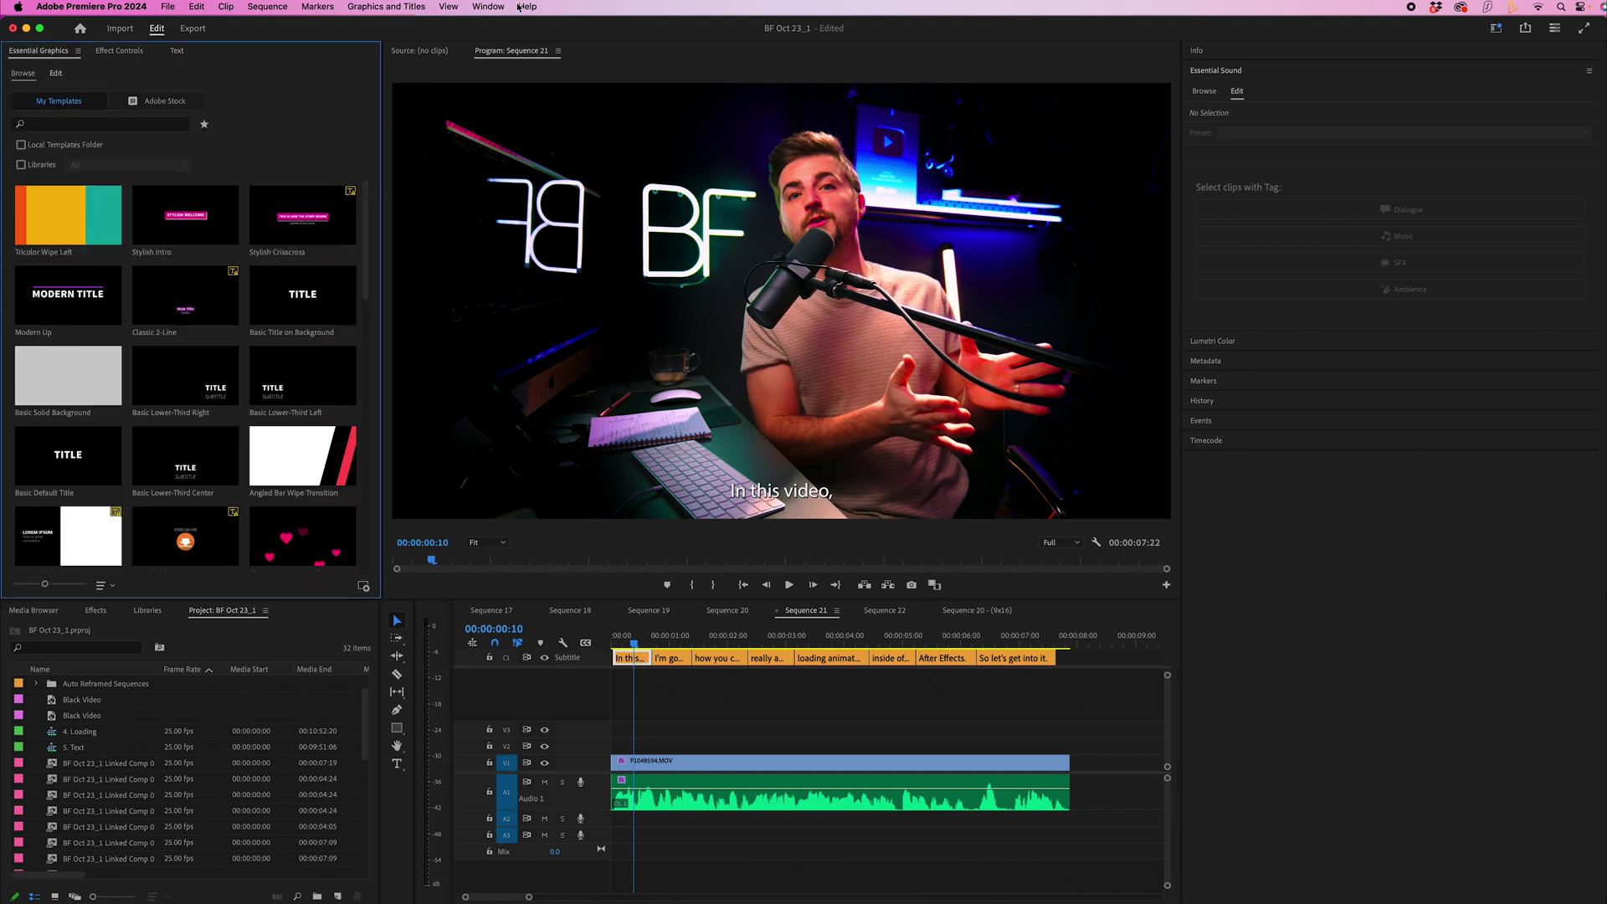
left_click(492, 7)
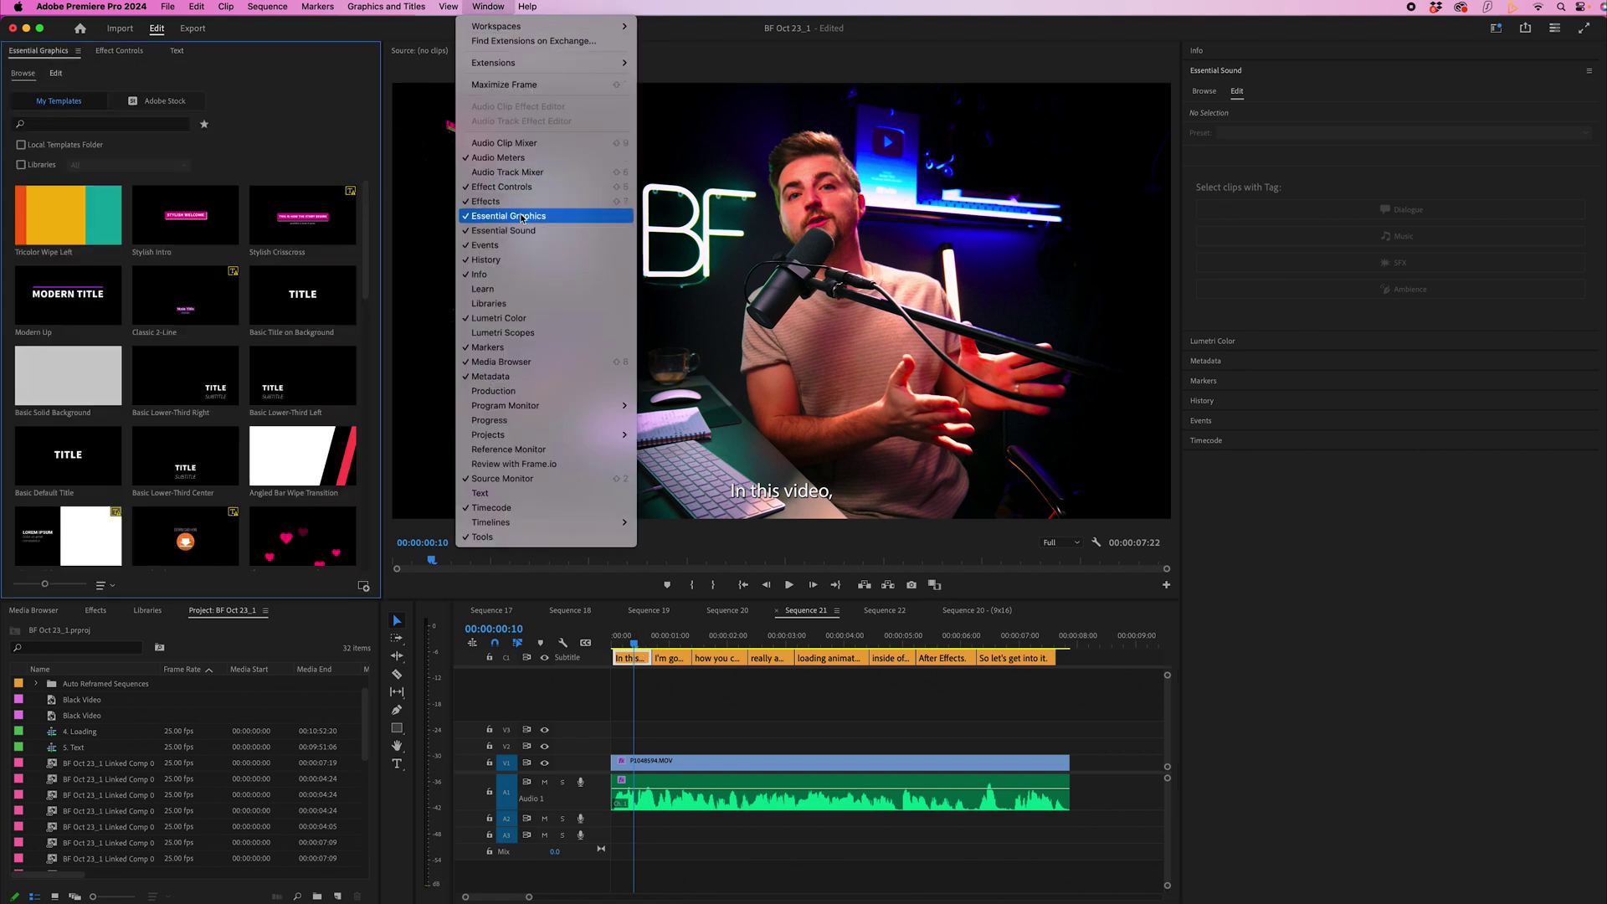
left_click(67, 78)
left_click(54, 74)
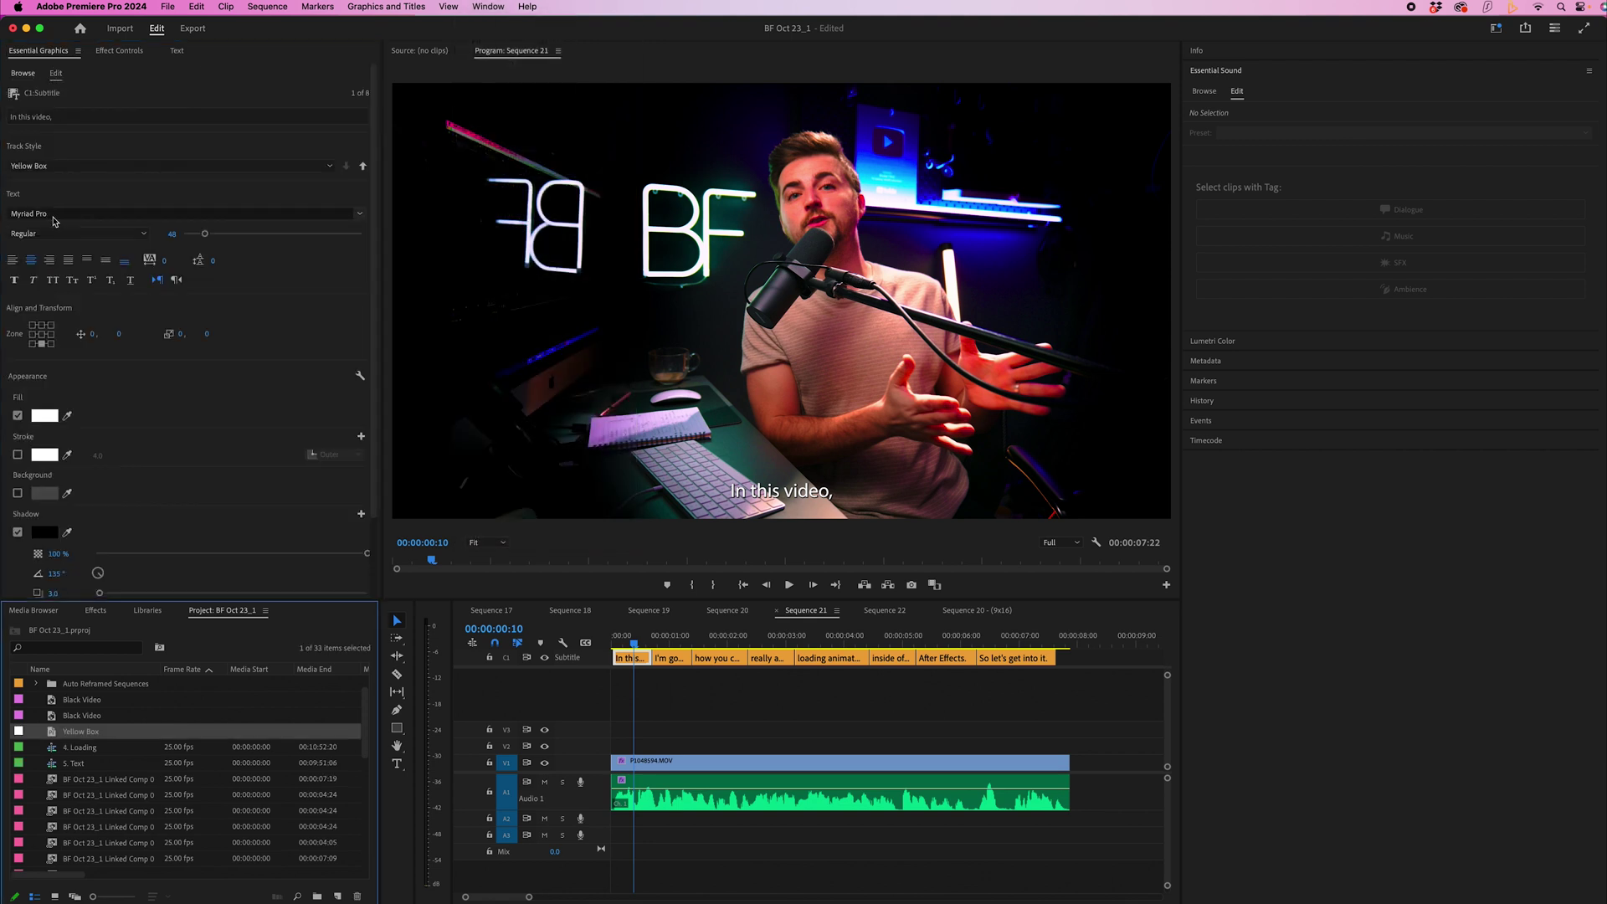
left_click(180, 214)
type("mo")
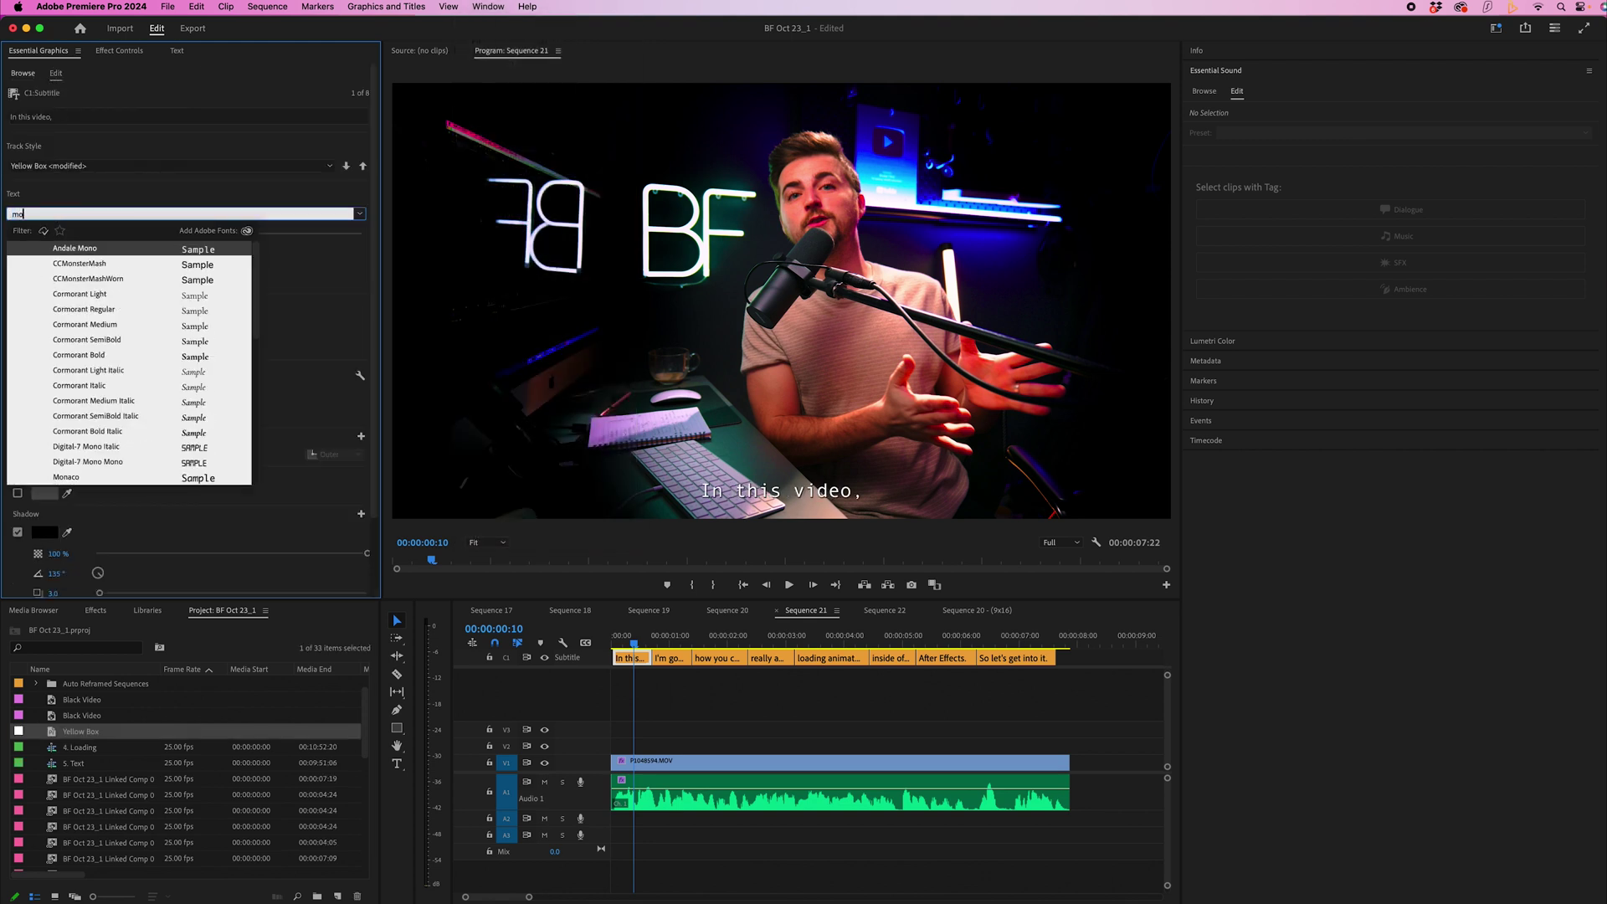
type("nt")
left_click(96, 309)
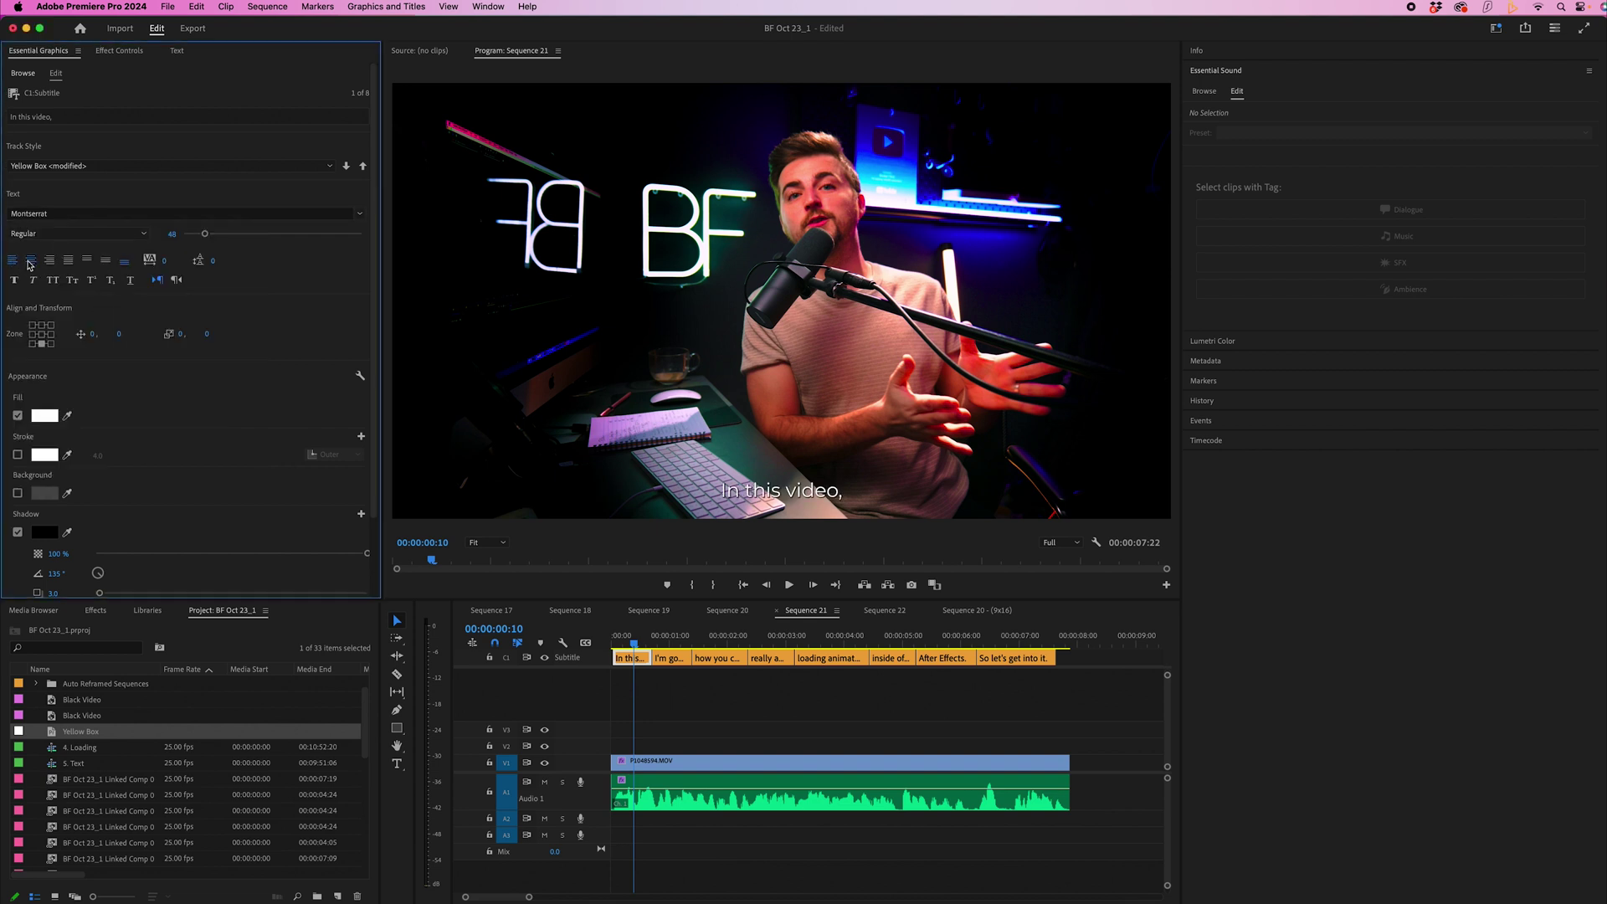
Set the caption size to 62, keep it at the bottom, and fill it black.
left_click_drag(204, 234, 210, 234)
left_click(42, 334)
left_click(42, 326)
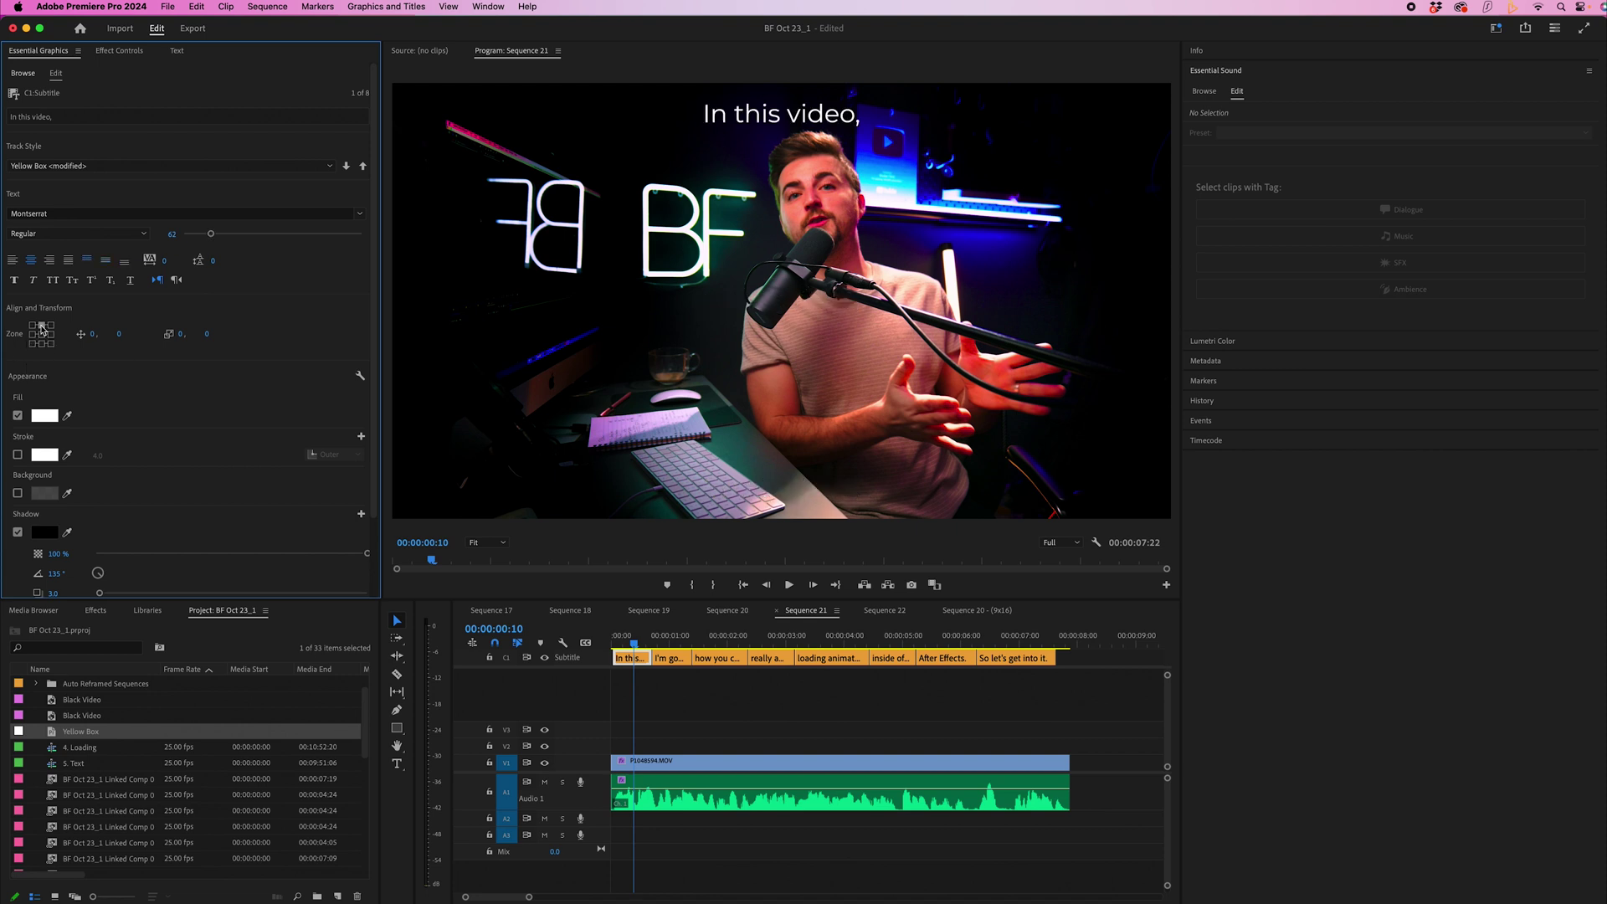
left_click(40, 344)
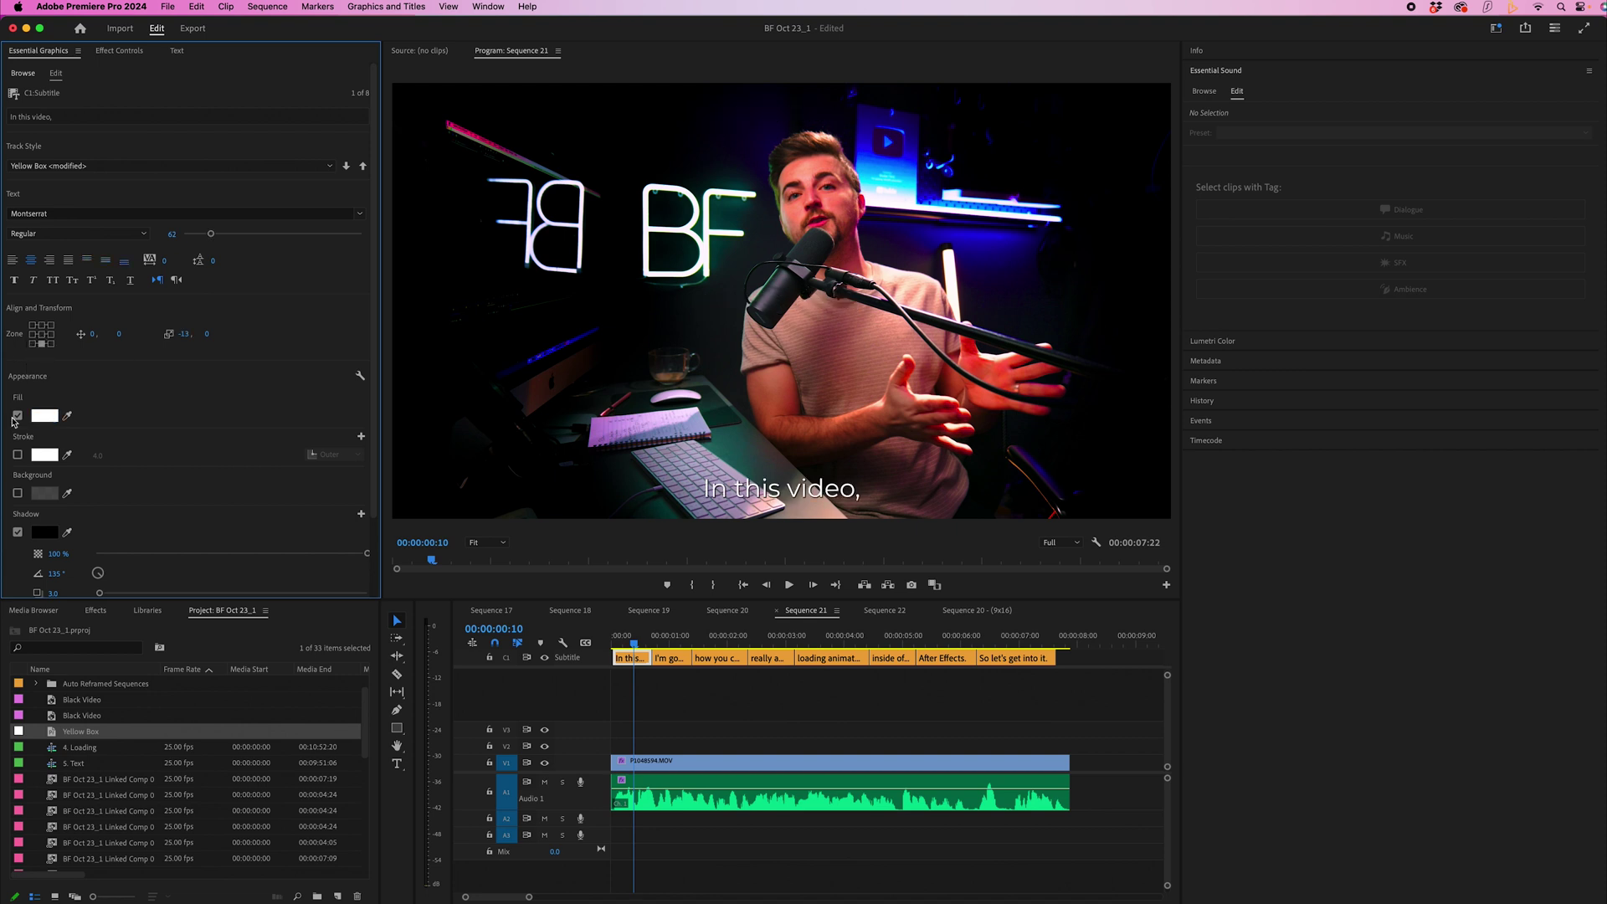
left_click(44, 415)
left_click(644, 566)
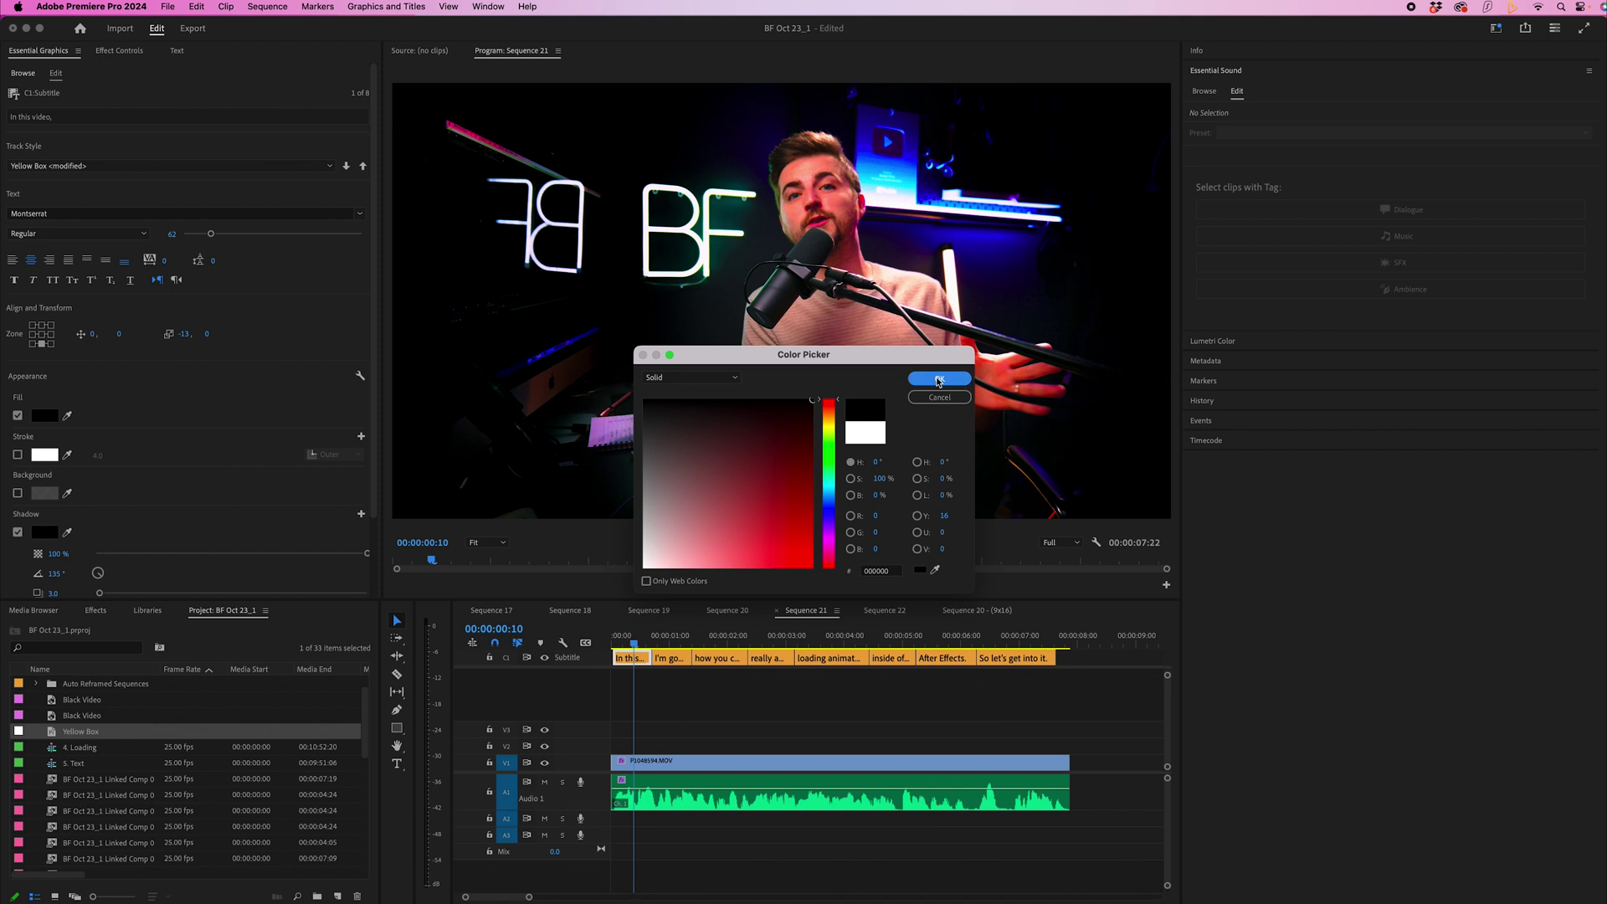
left_click(939, 378)
Add a yellow F0FF14 background at 93% opacity, size 35.3, corner radius 23.
left_click(17, 493)
left_click(45, 493)
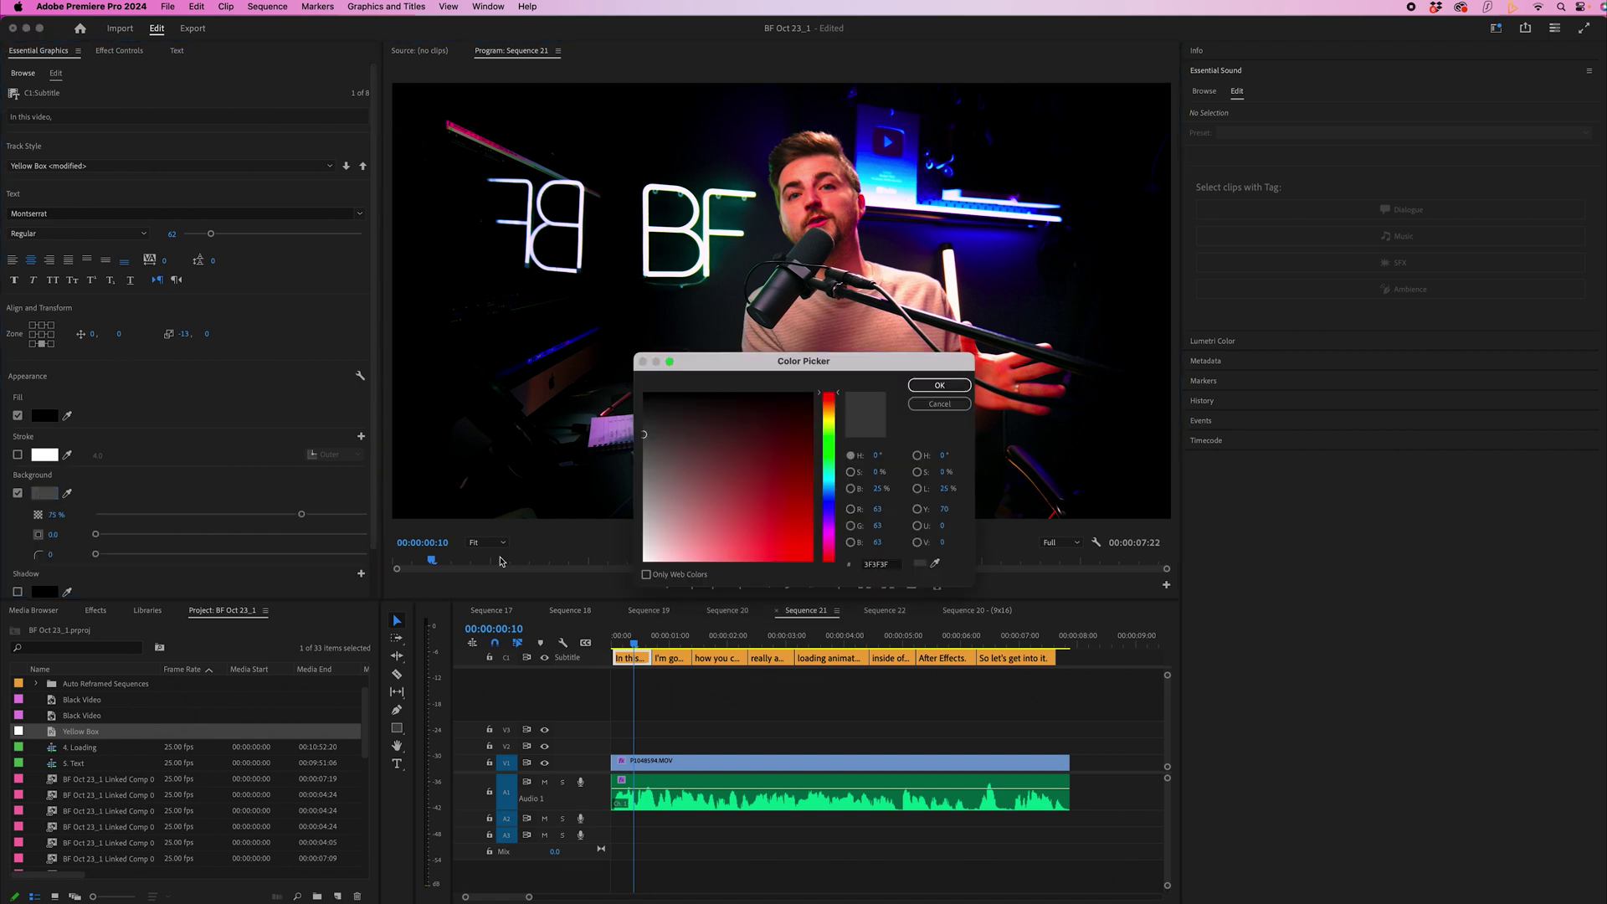
left_click(828, 422)
left_click(799, 560)
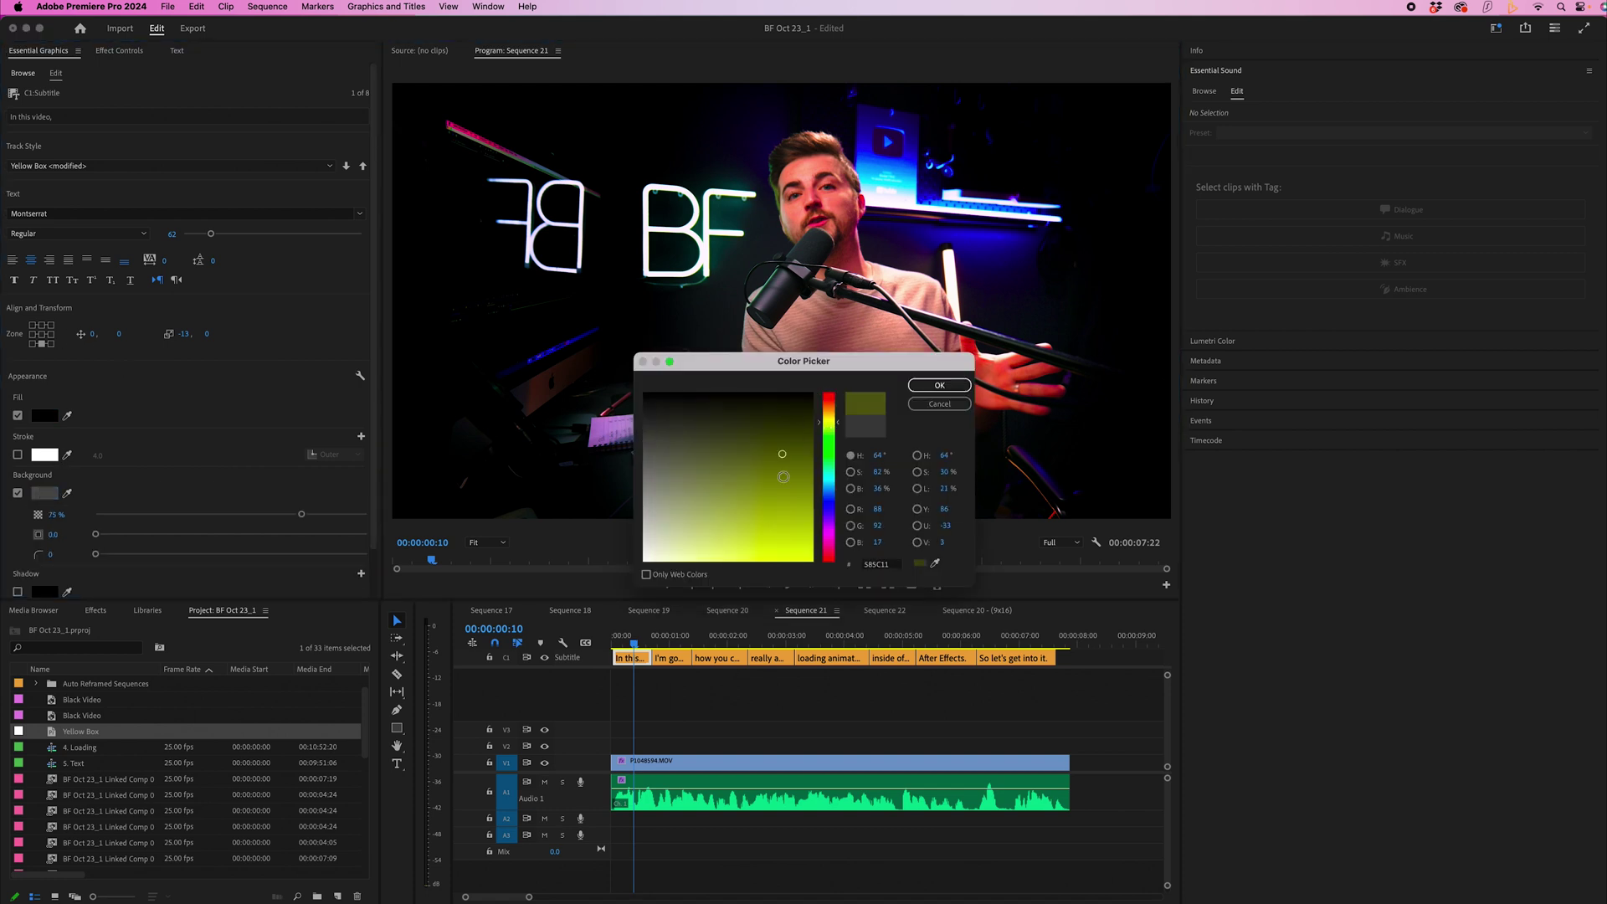
left_click(939, 385)
left_click_drag(302, 514, 348, 514)
left_click_drag(95, 534, 191, 534)
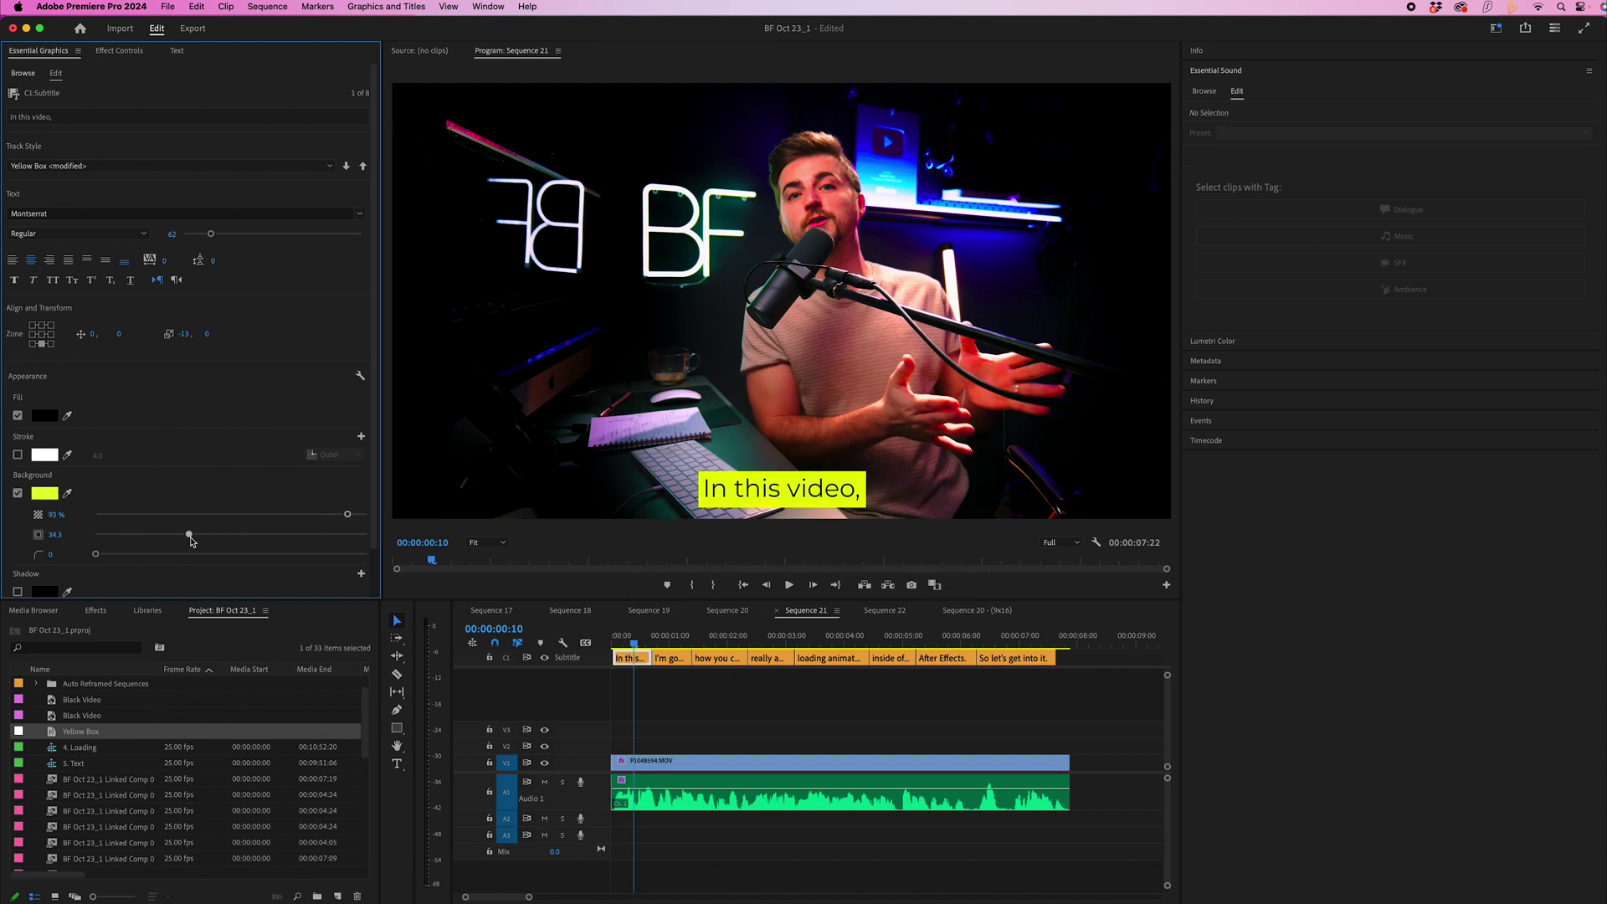
left_click_drag(96, 554, 156, 556)
scroll(142, 419, "down", 2)
scroll(259, 553, "up", 2)
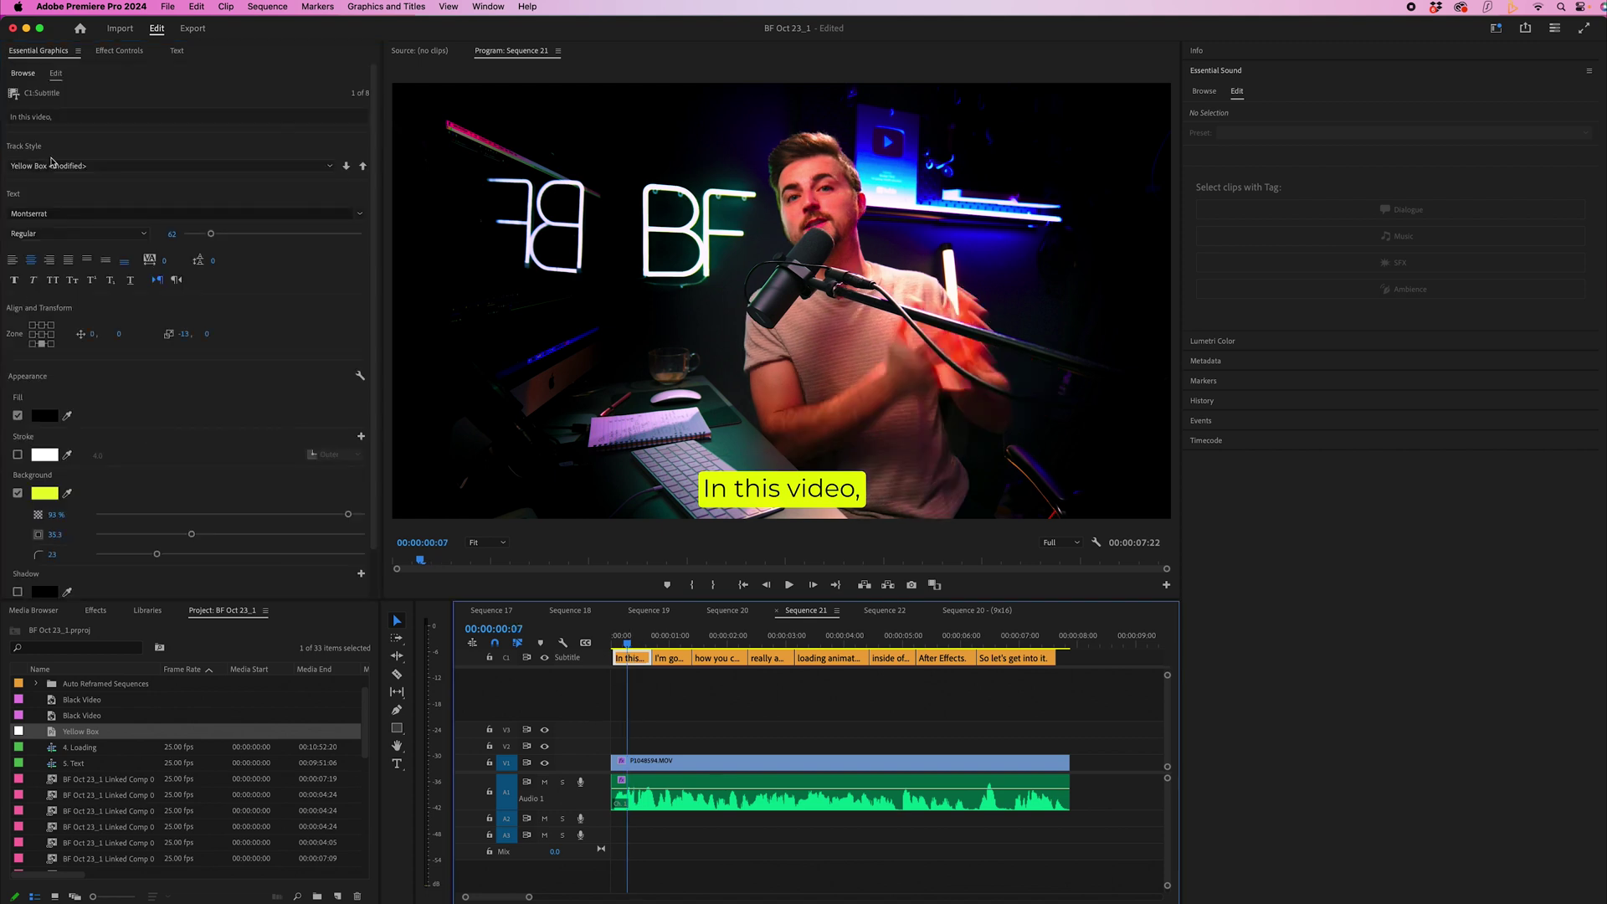
left_click(117, 166)
Save the new text style as "Yellow Box Updated".
left_click(60, 182)
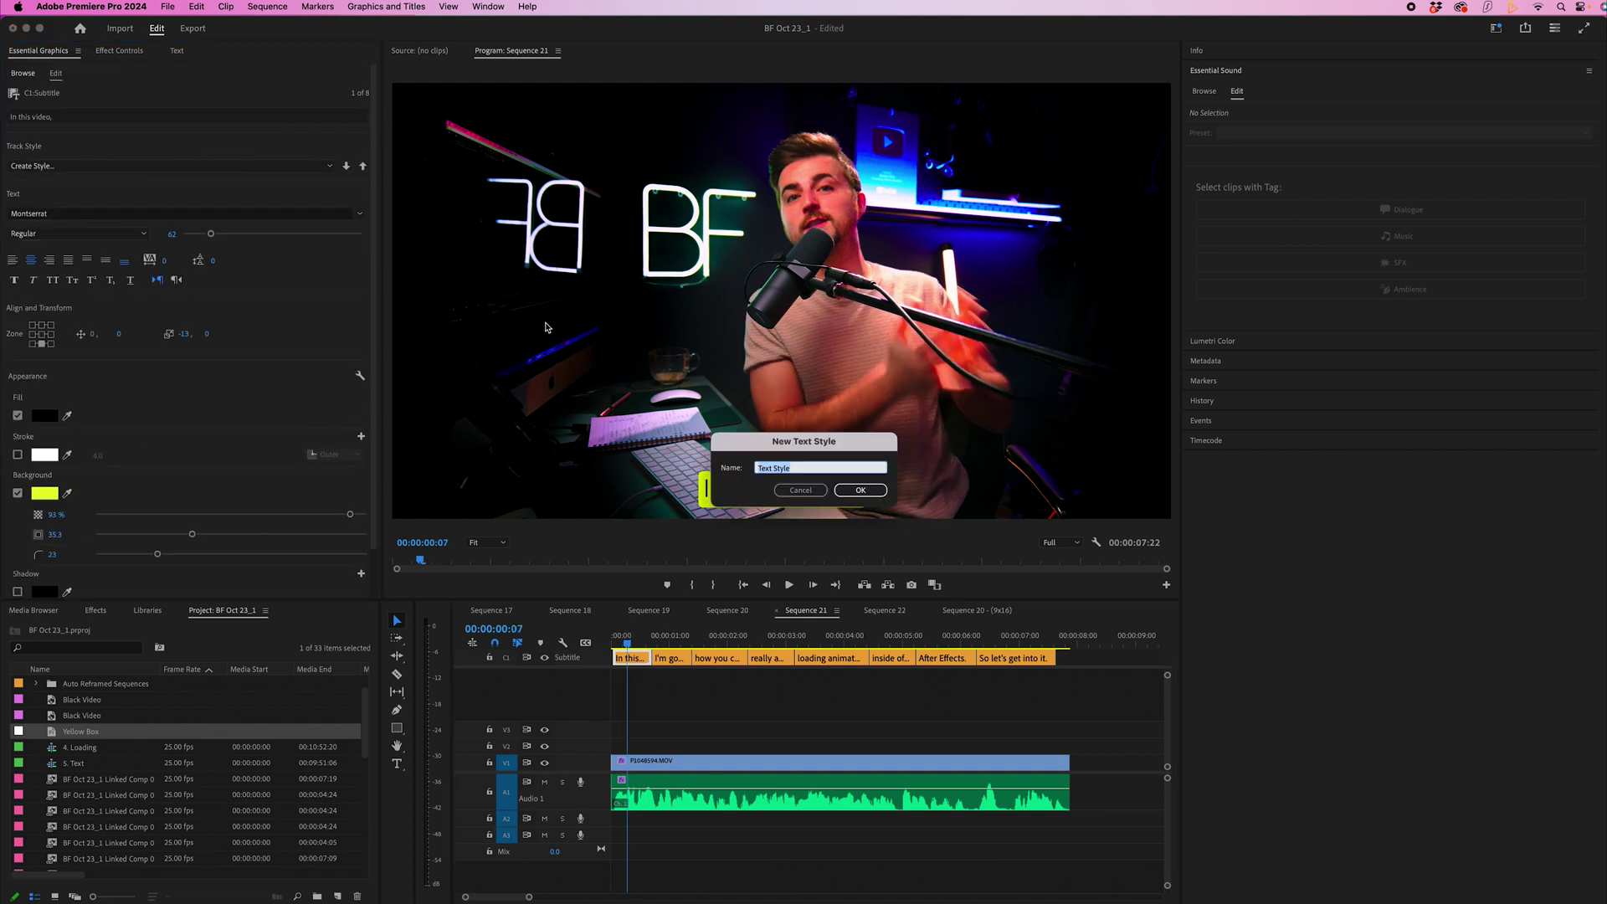
type("Yellow Box Updated")
left_click(862, 491)
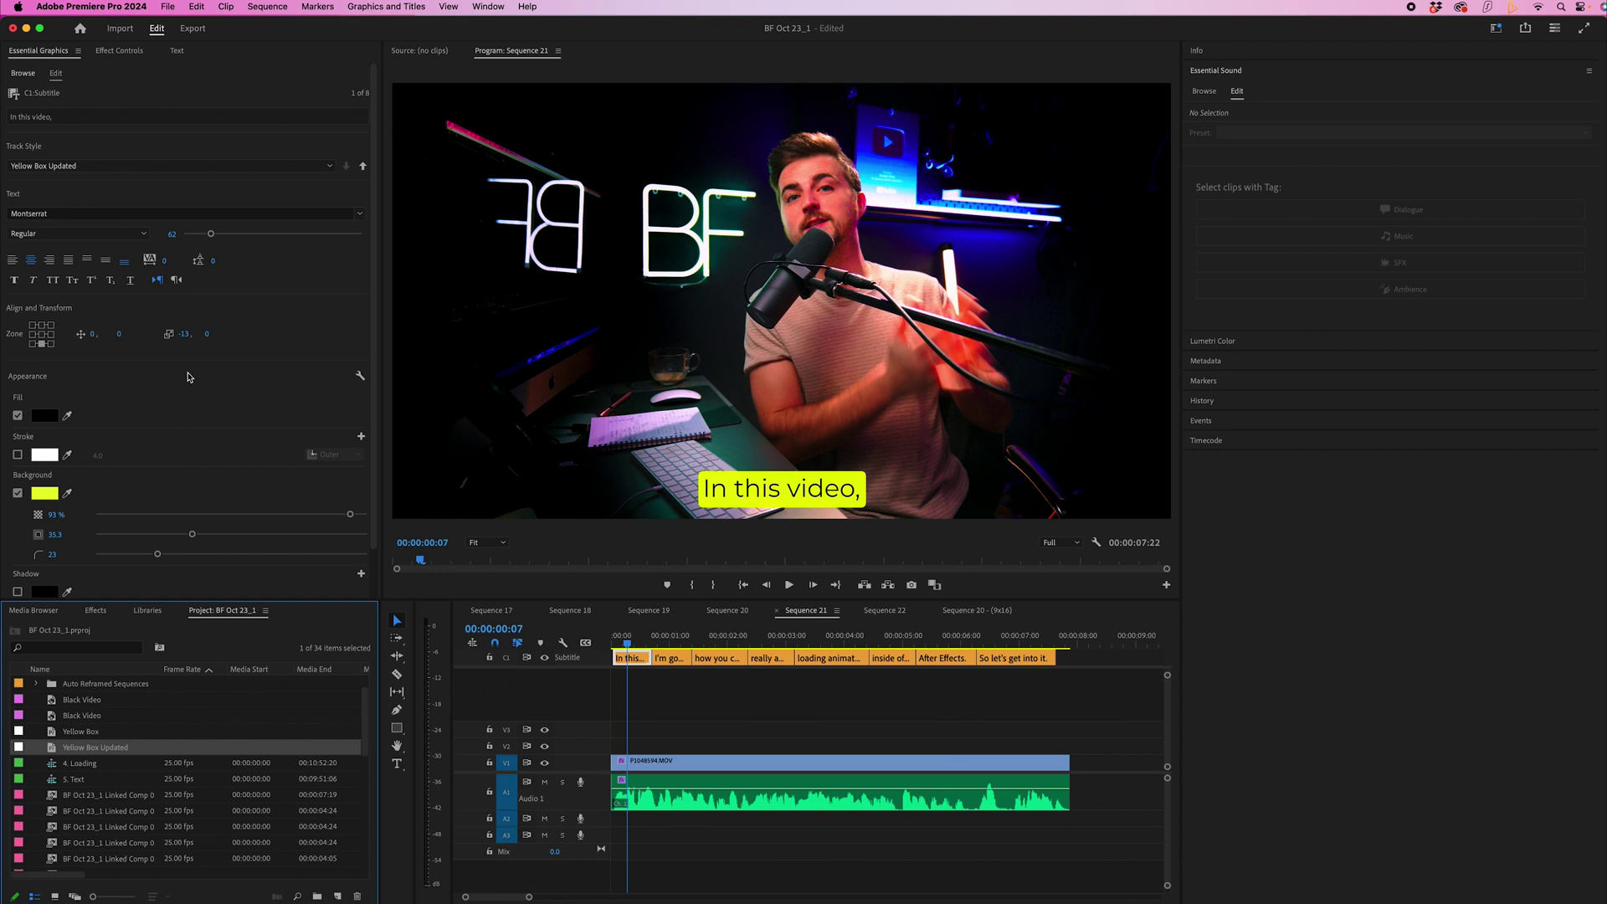
Apply Yellow Box Updated to all caption clips, preview the result, and reselect them.
left_click(621, 640)
left_click_drag(621, 641, 684, 641)
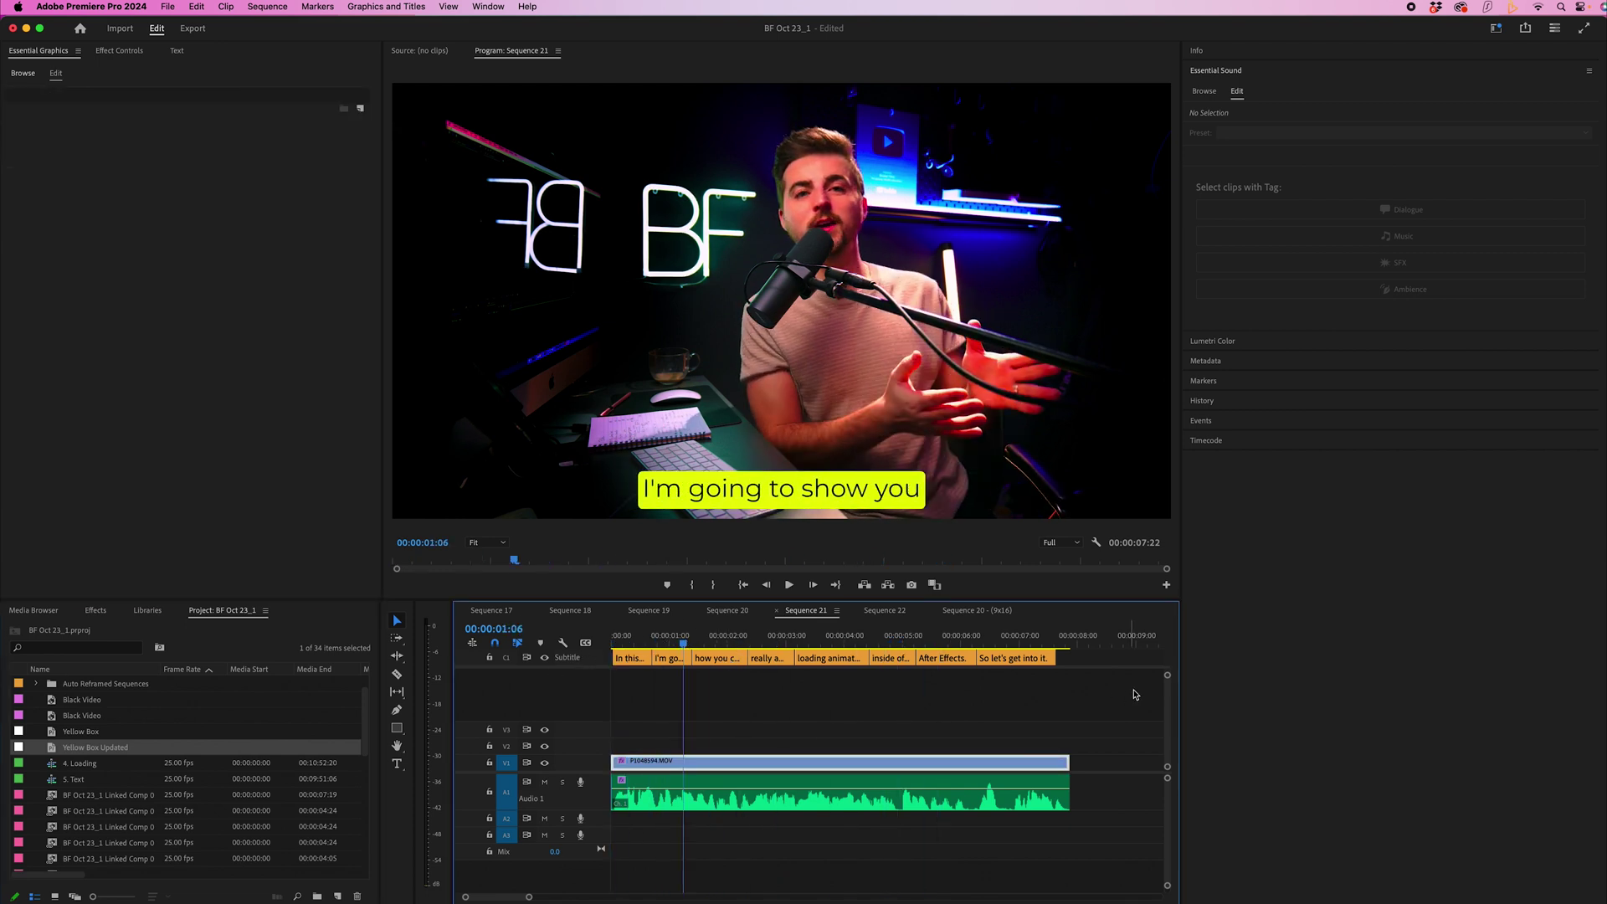
left_click_drag(1120, 693, 660, 635)
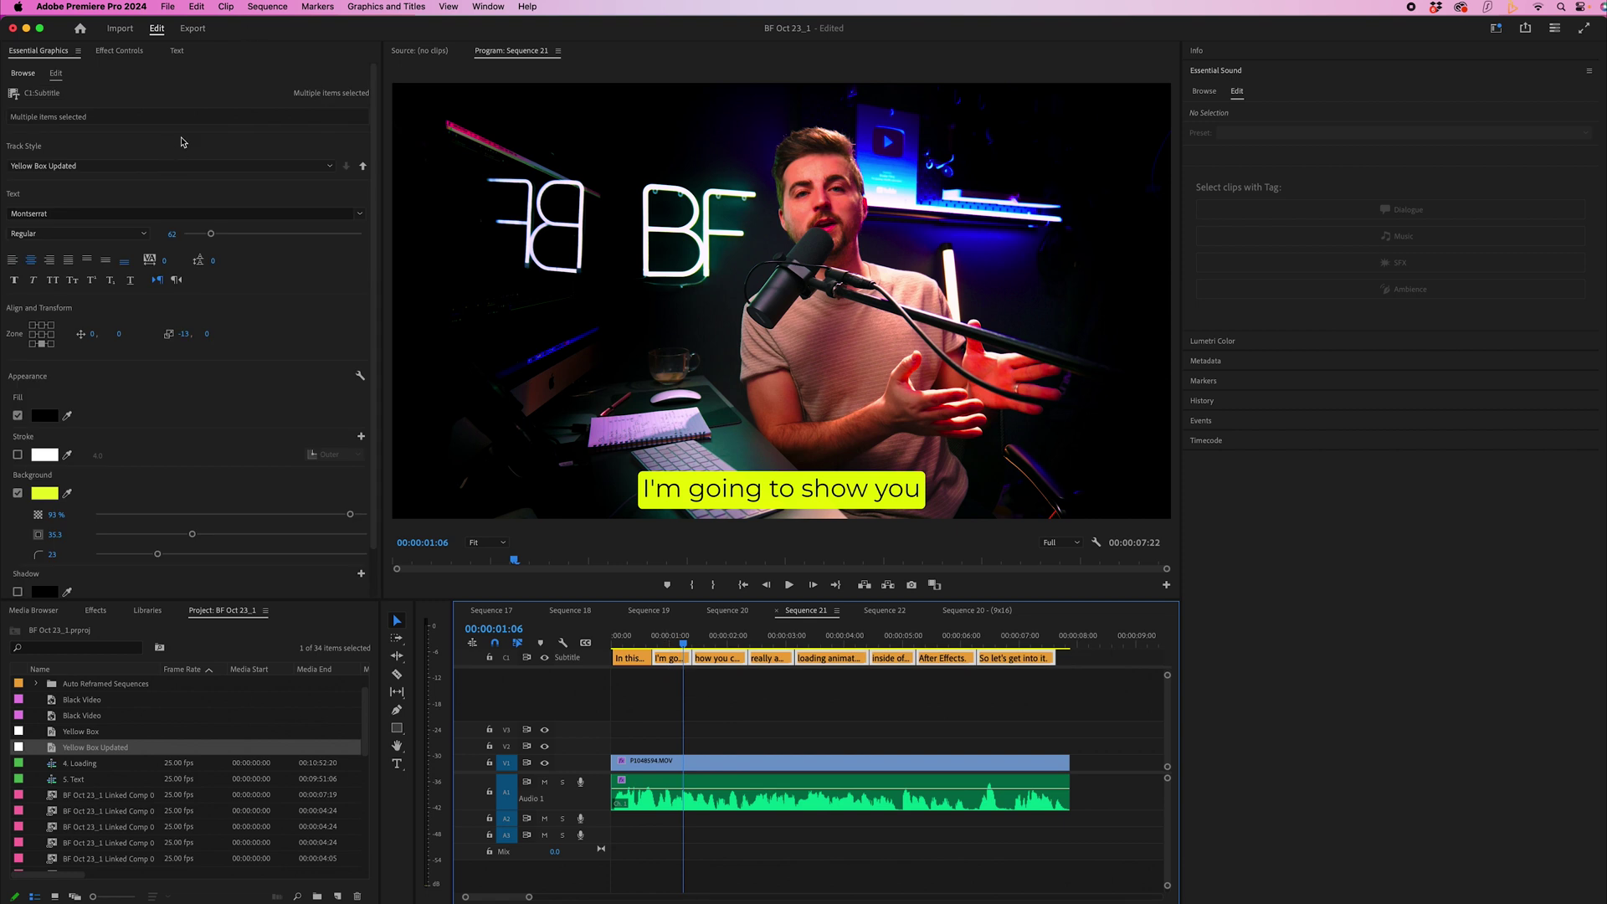
left_click(71, 214)
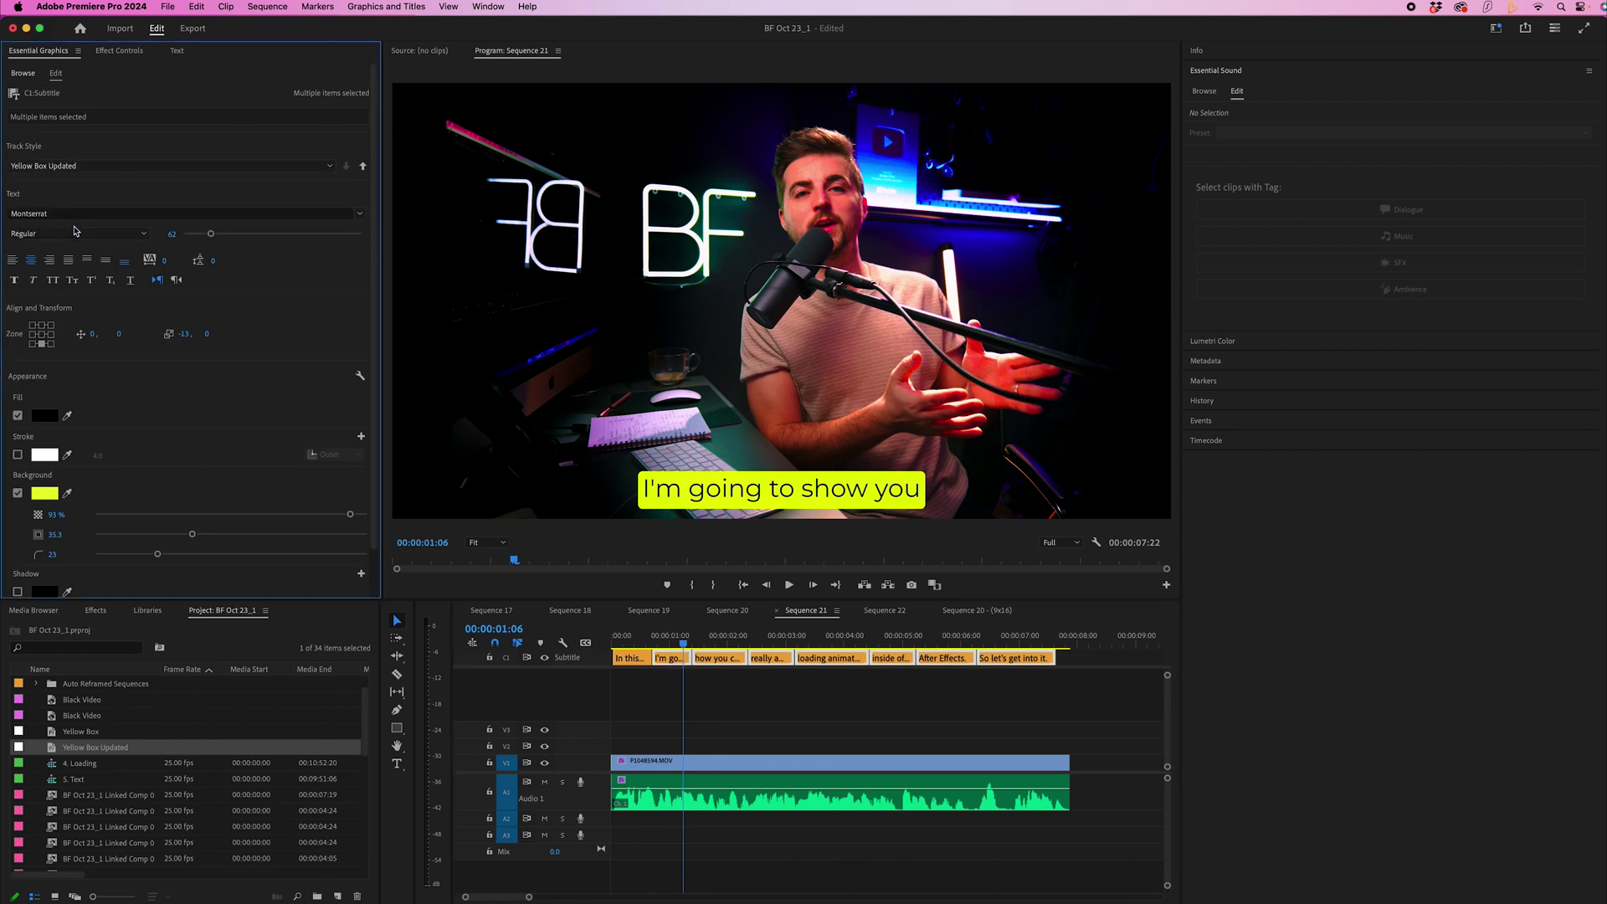
left_click(1080, 700)
key("space")
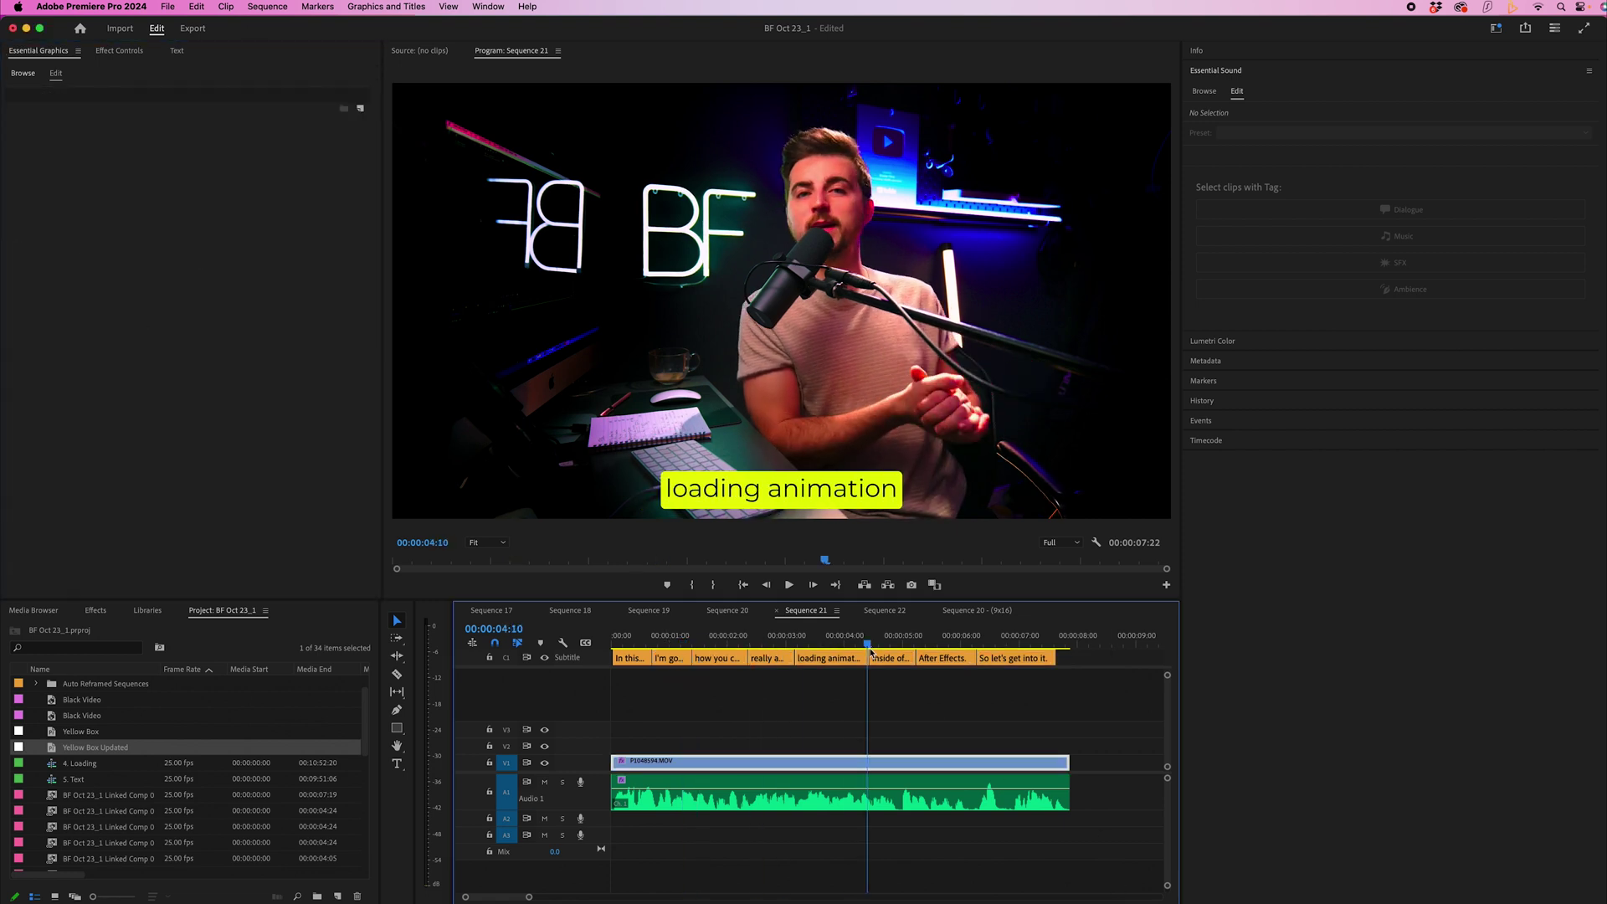
key("Home")
left_click_drag(1122, 693, 611, 648)
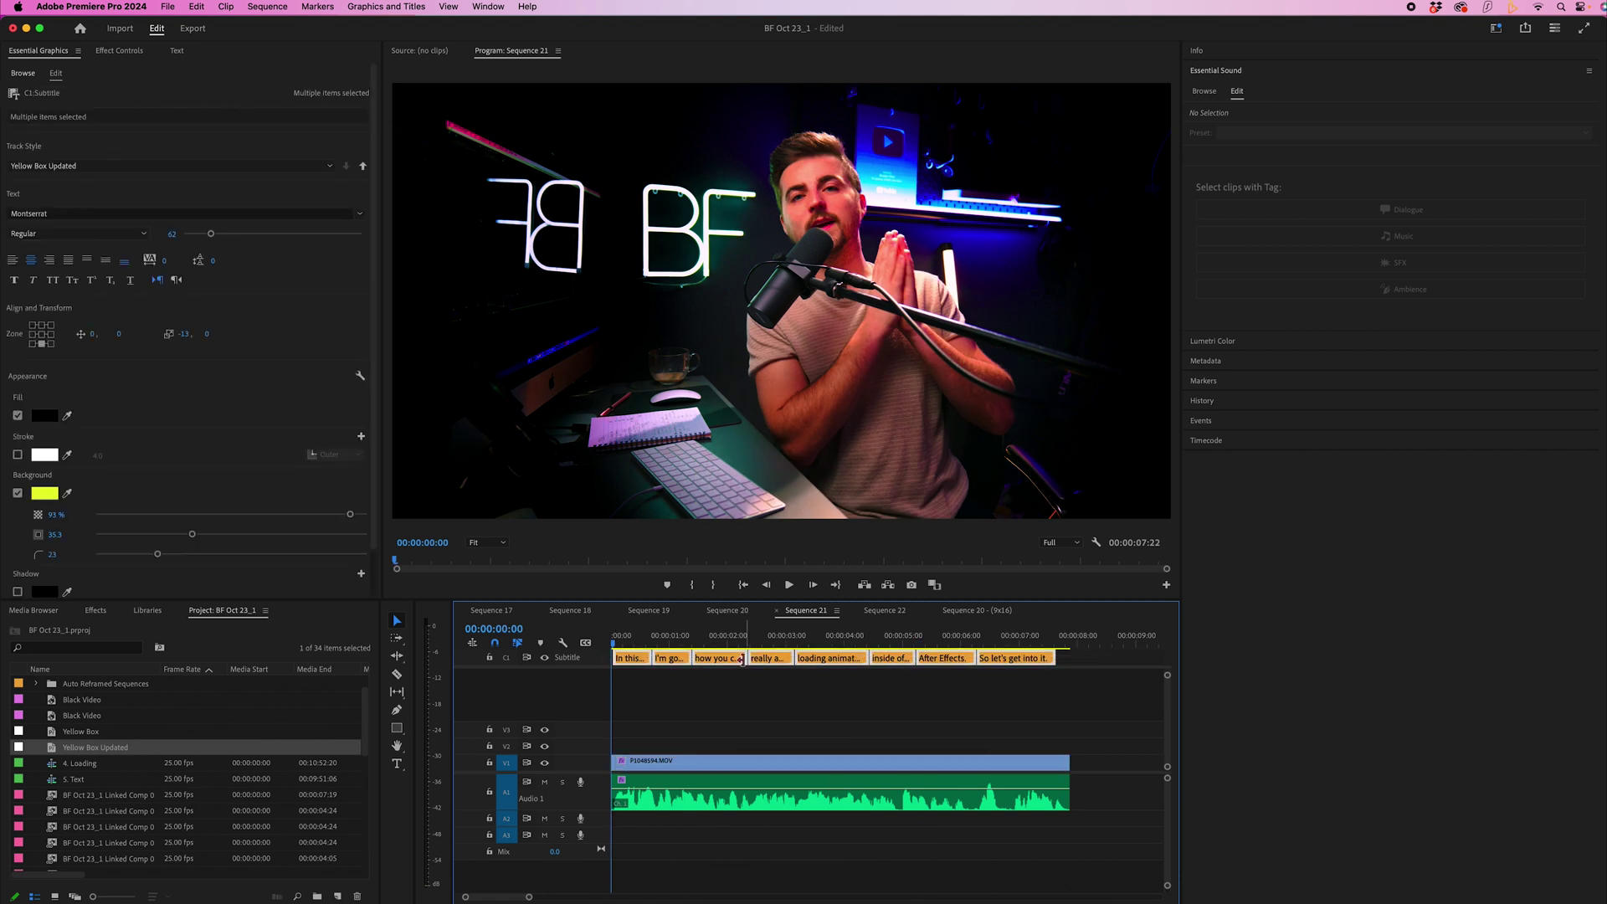
Upgrade the captions to graphic clips and select the "In this video," graphic.
left_click(372, 6)
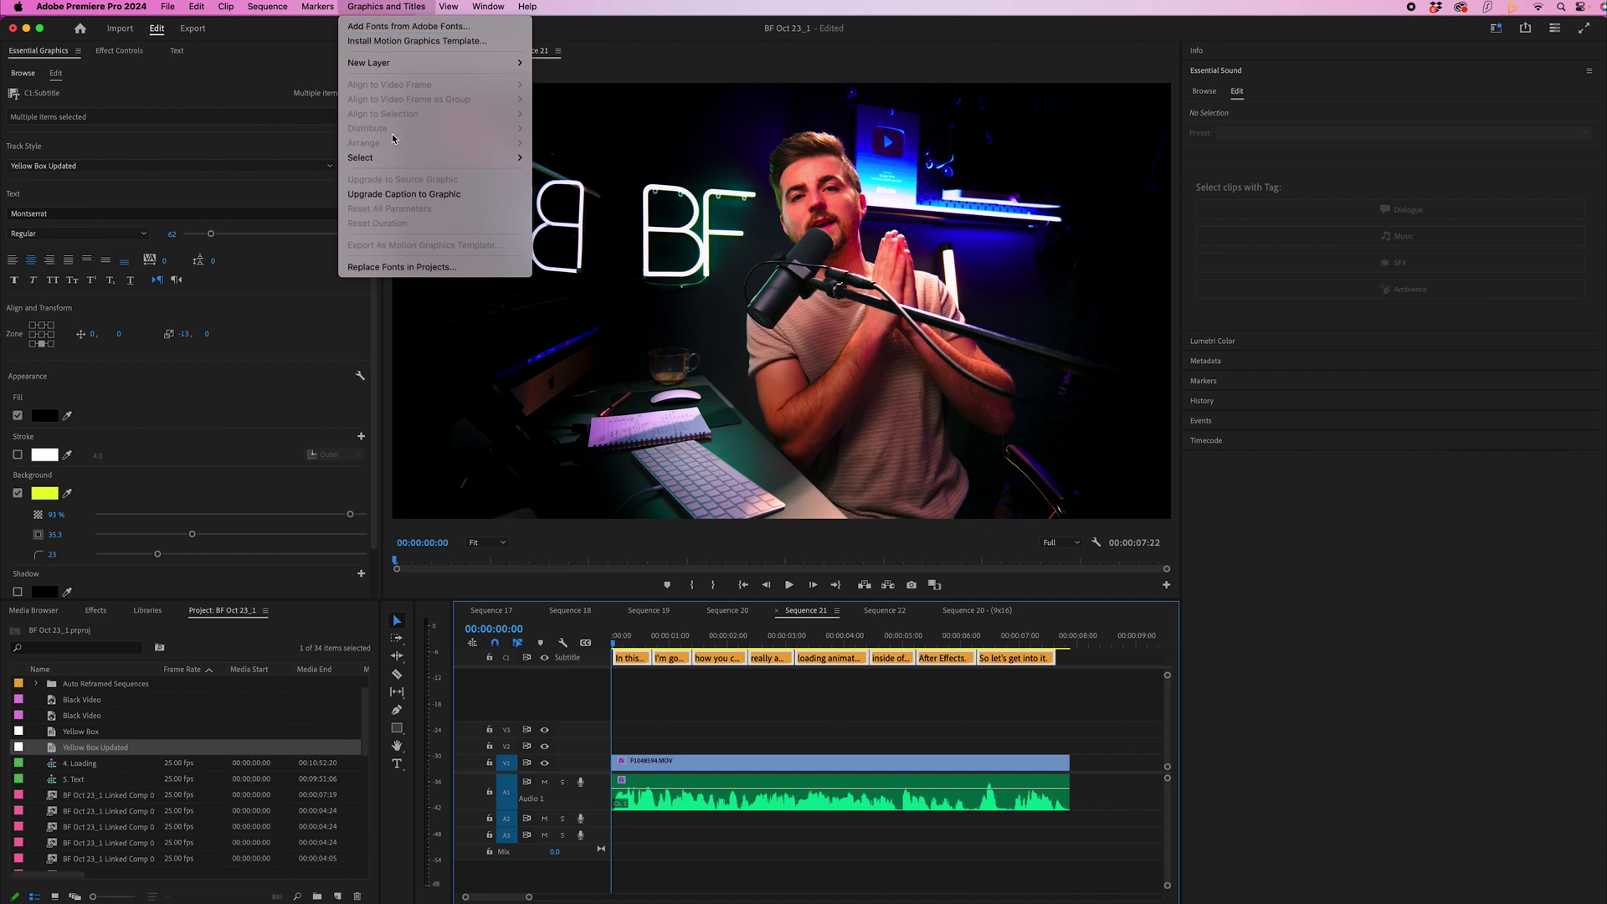
left_click(440, 201)
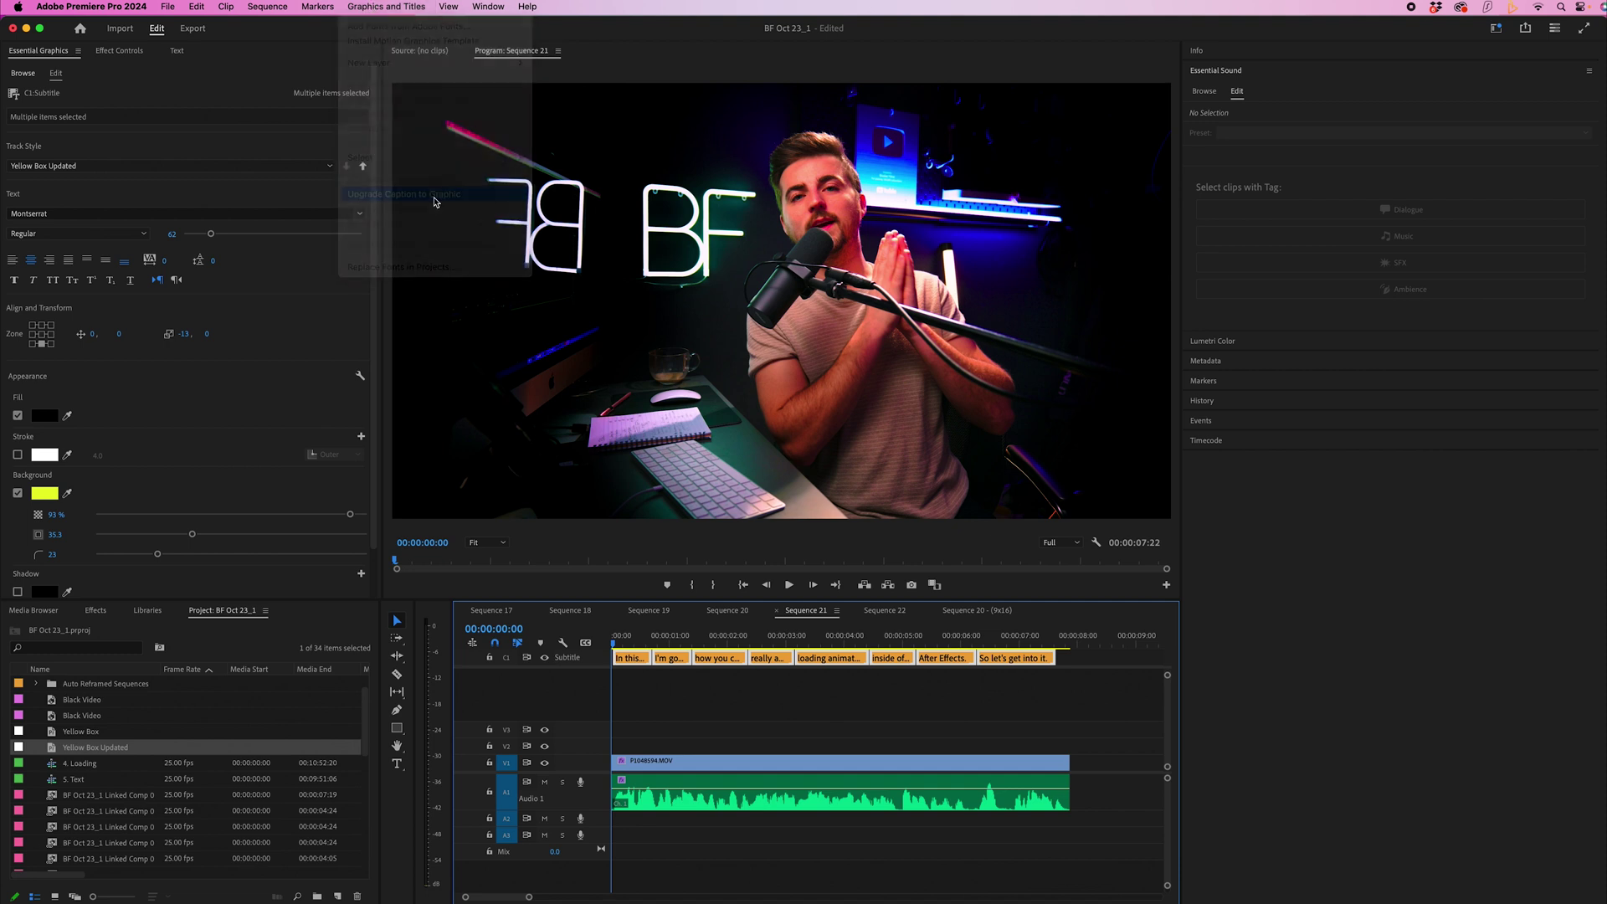
left_click(657, 730)
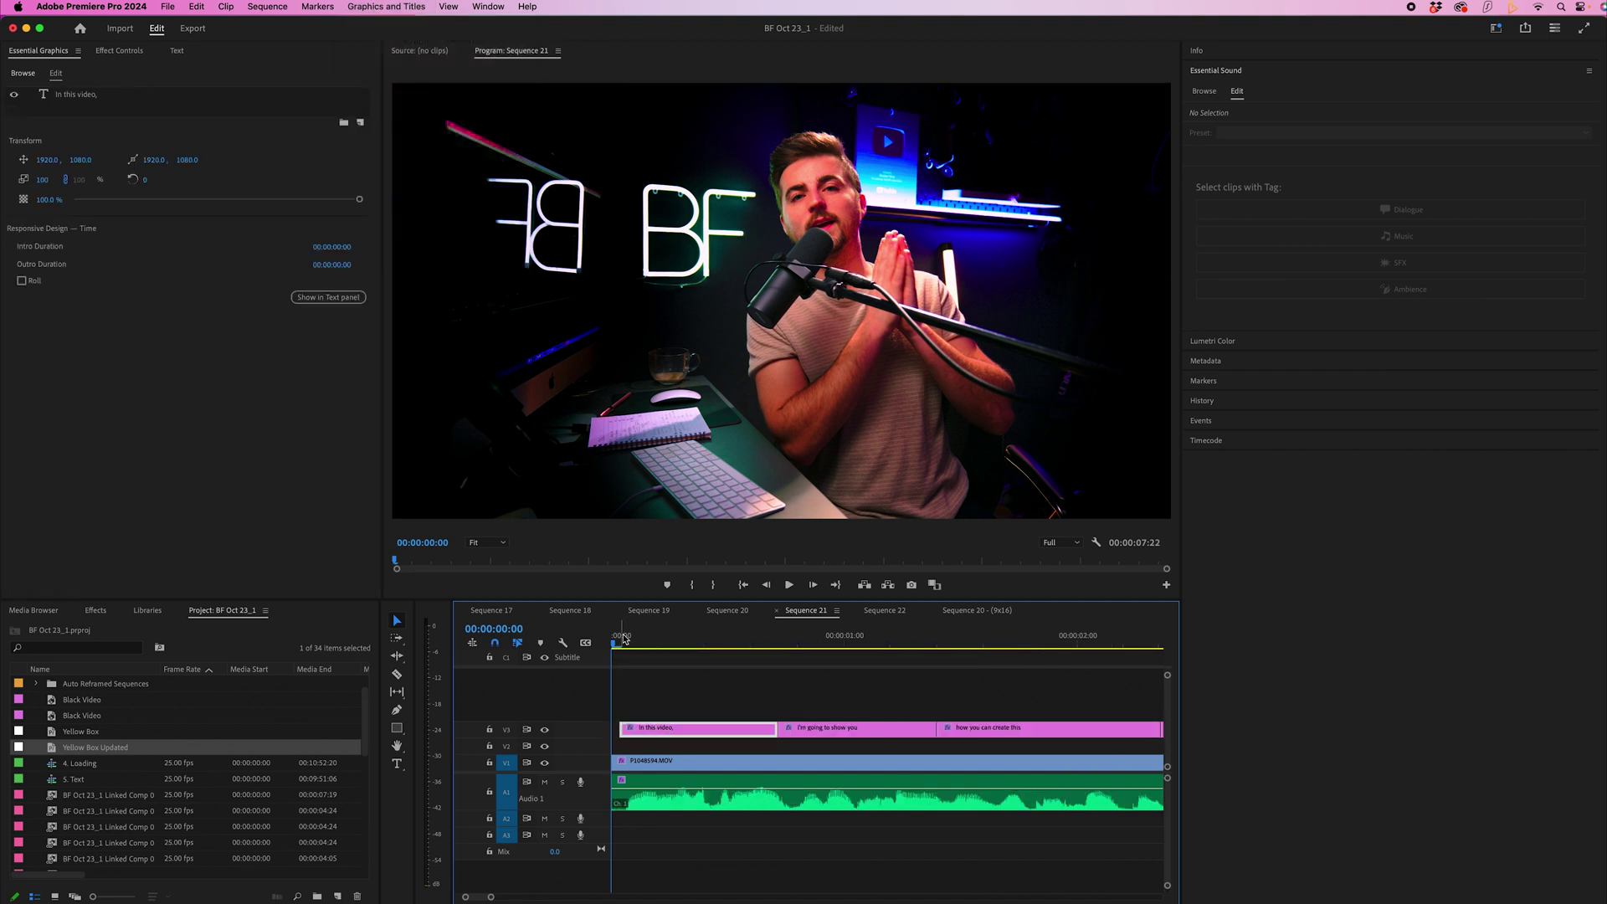
Set the graphic's Motion Scale to 0 at frame 1 and start keyframing it.
left_click(124, 51)
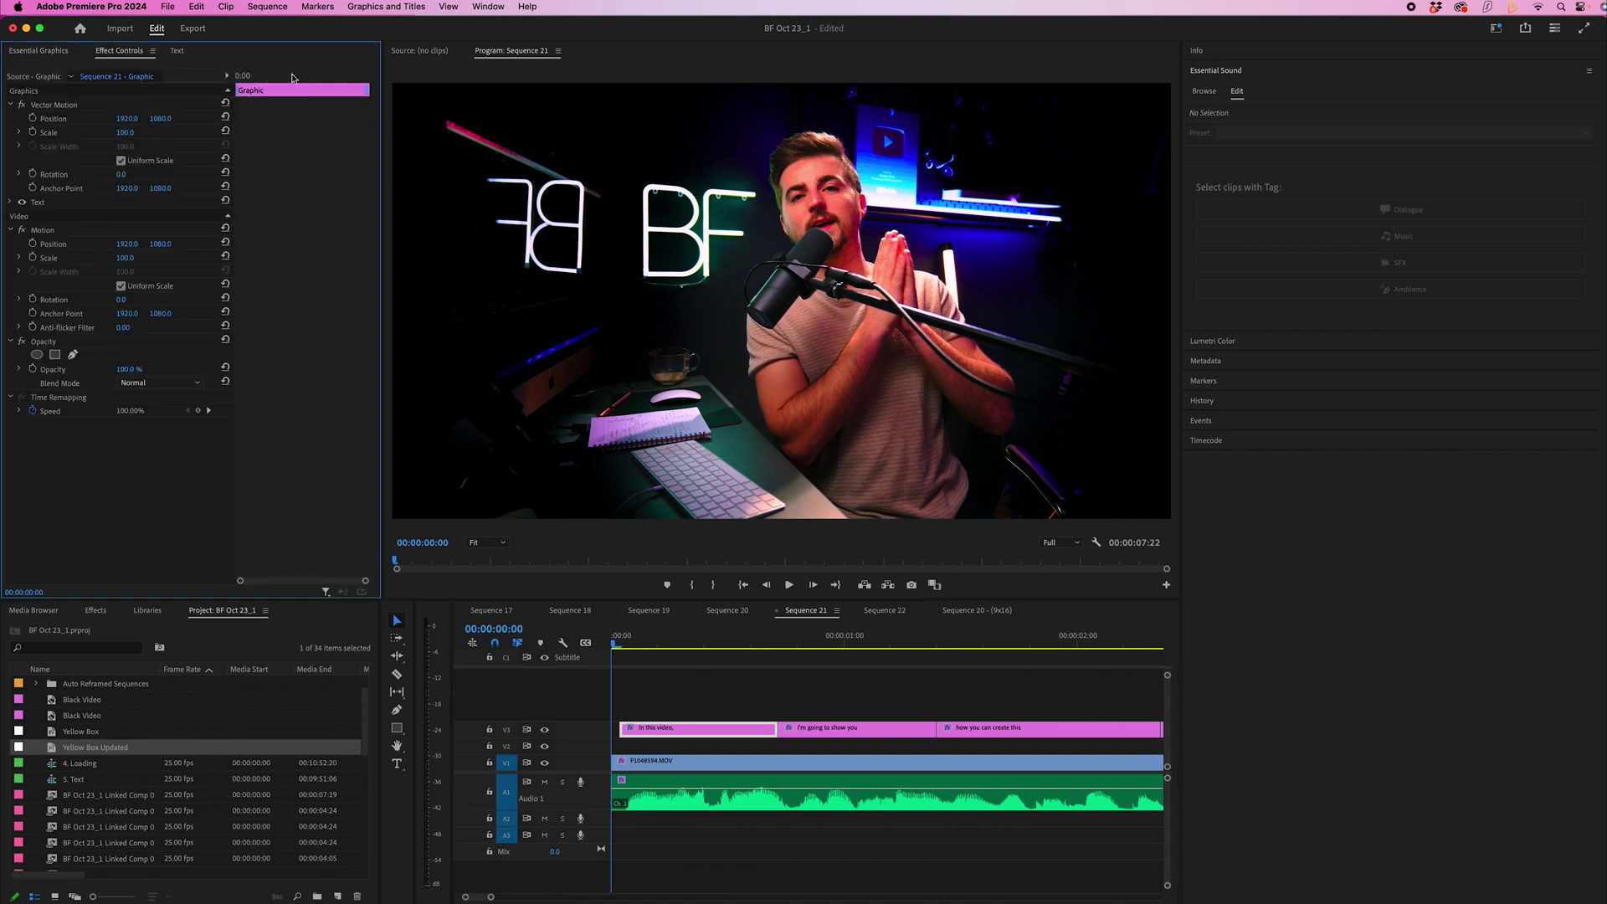
key("Right")
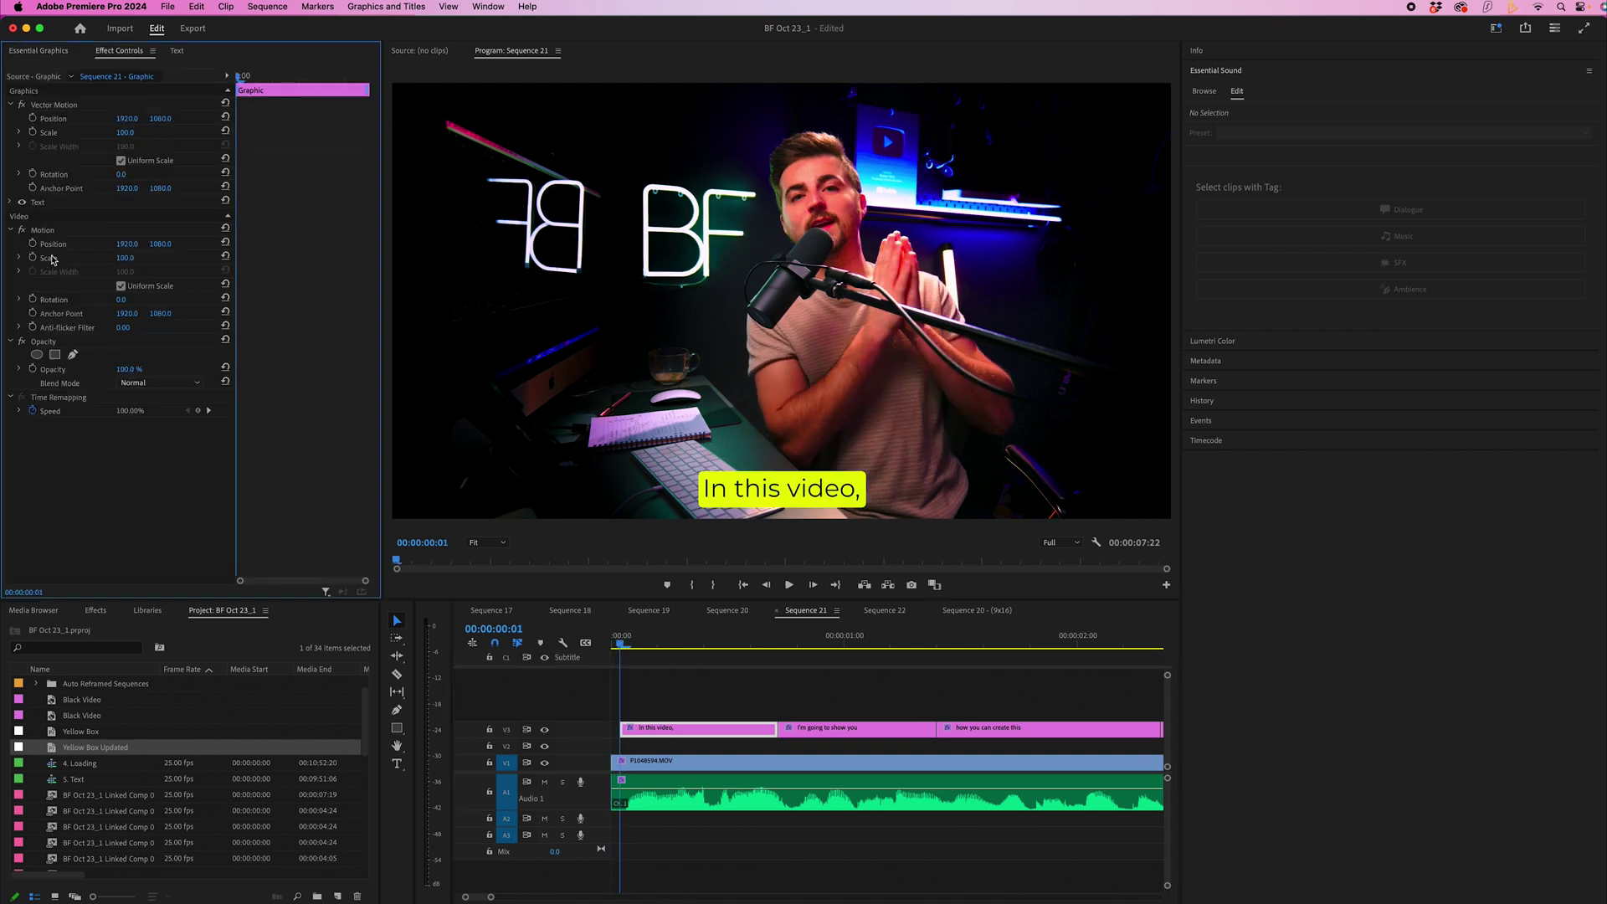
left_click(125, 258)
type("0")
key("Return")
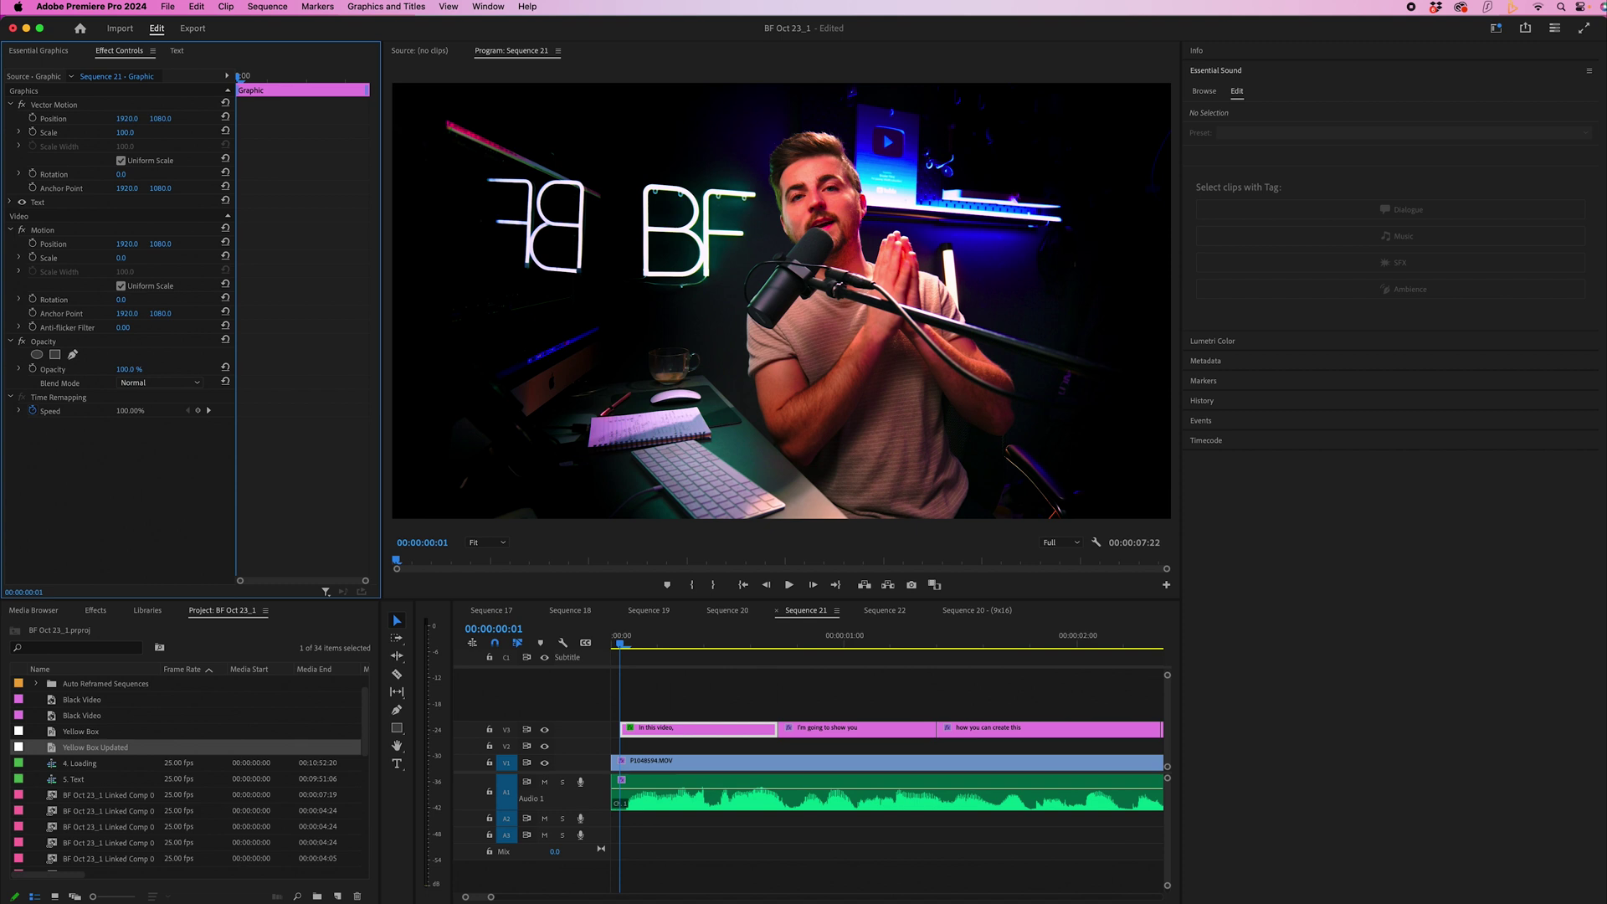
left_click(32, 259)
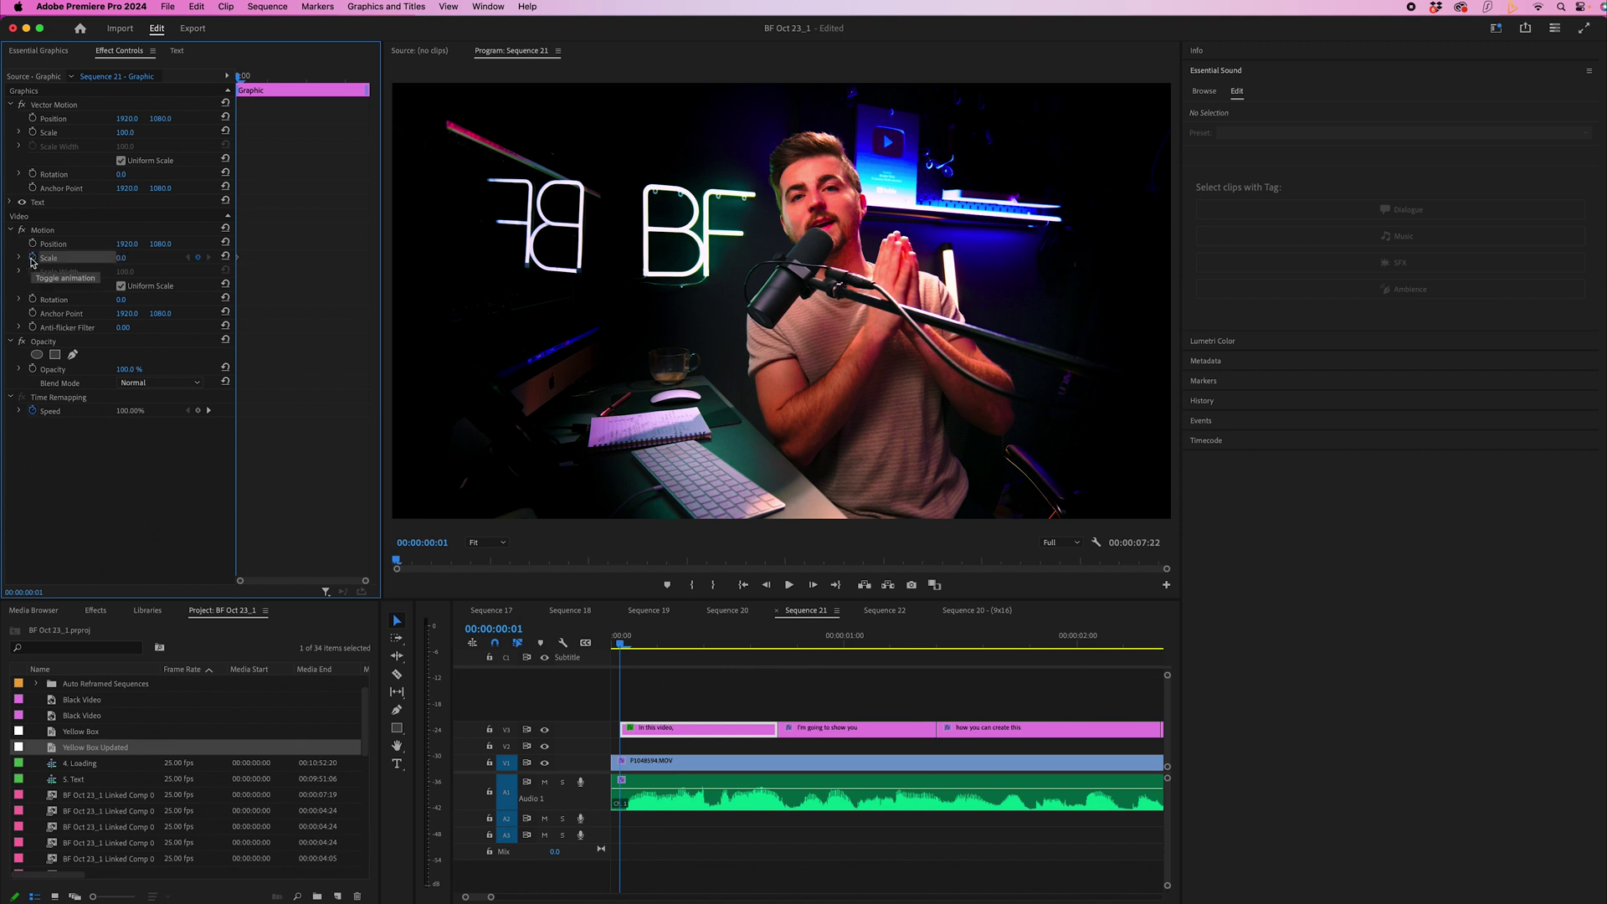
Keyframe Scale 110 at frame 5 and reset it to 100 at frame 10.
key("Right")
key("Right")
key("Right")
key("Right")
left_click_drag(122, 258, 209, 258)
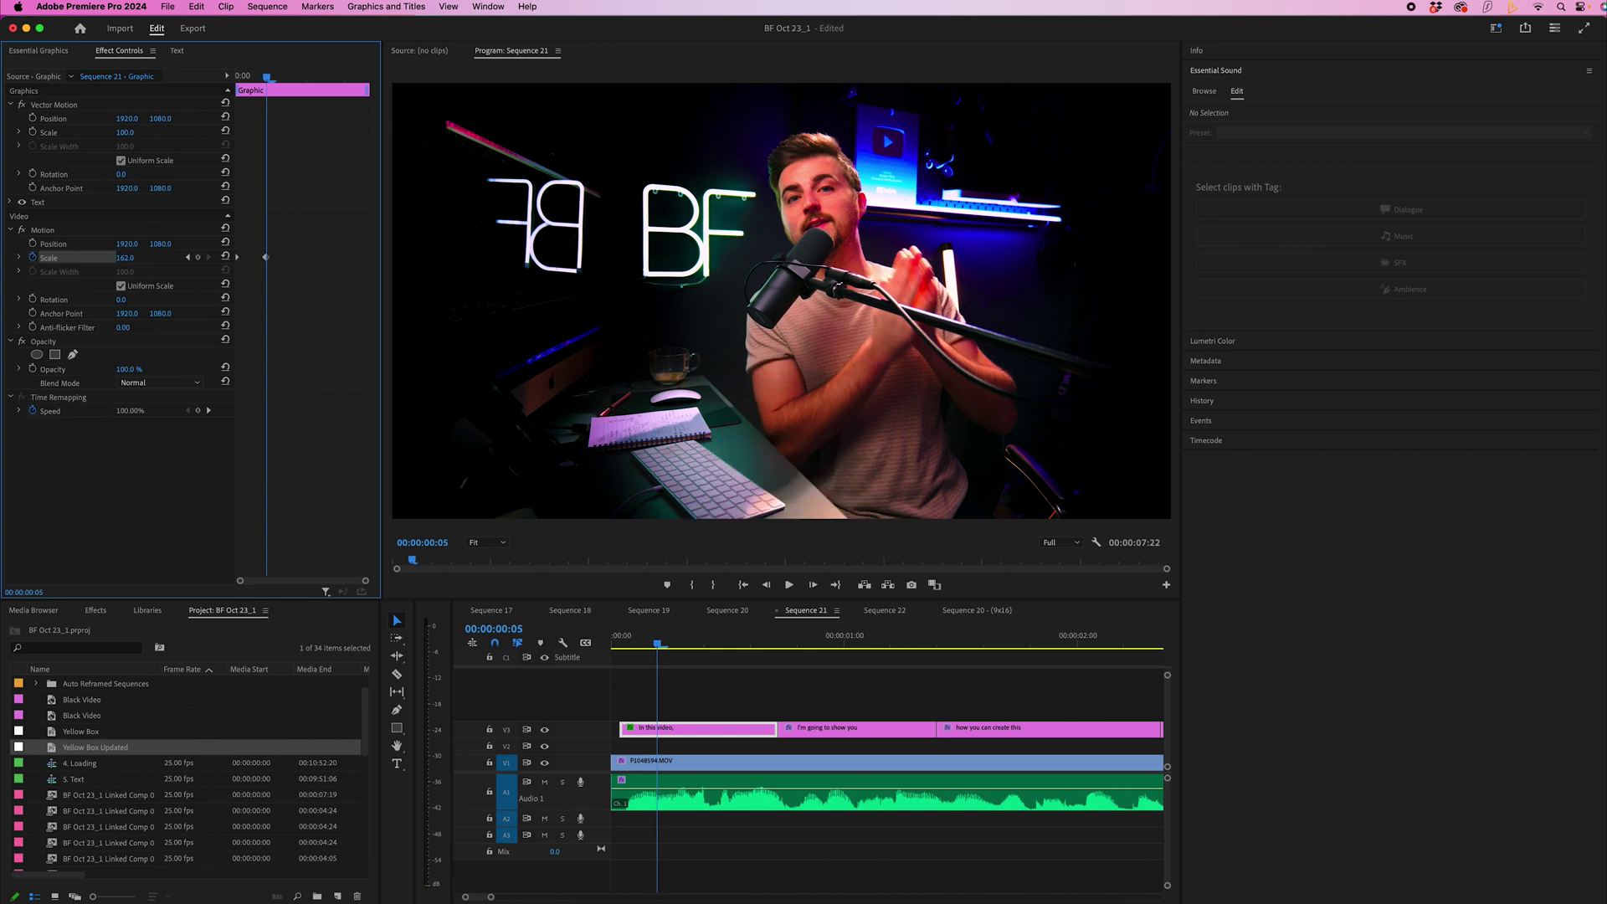
type("10")
key("Return")
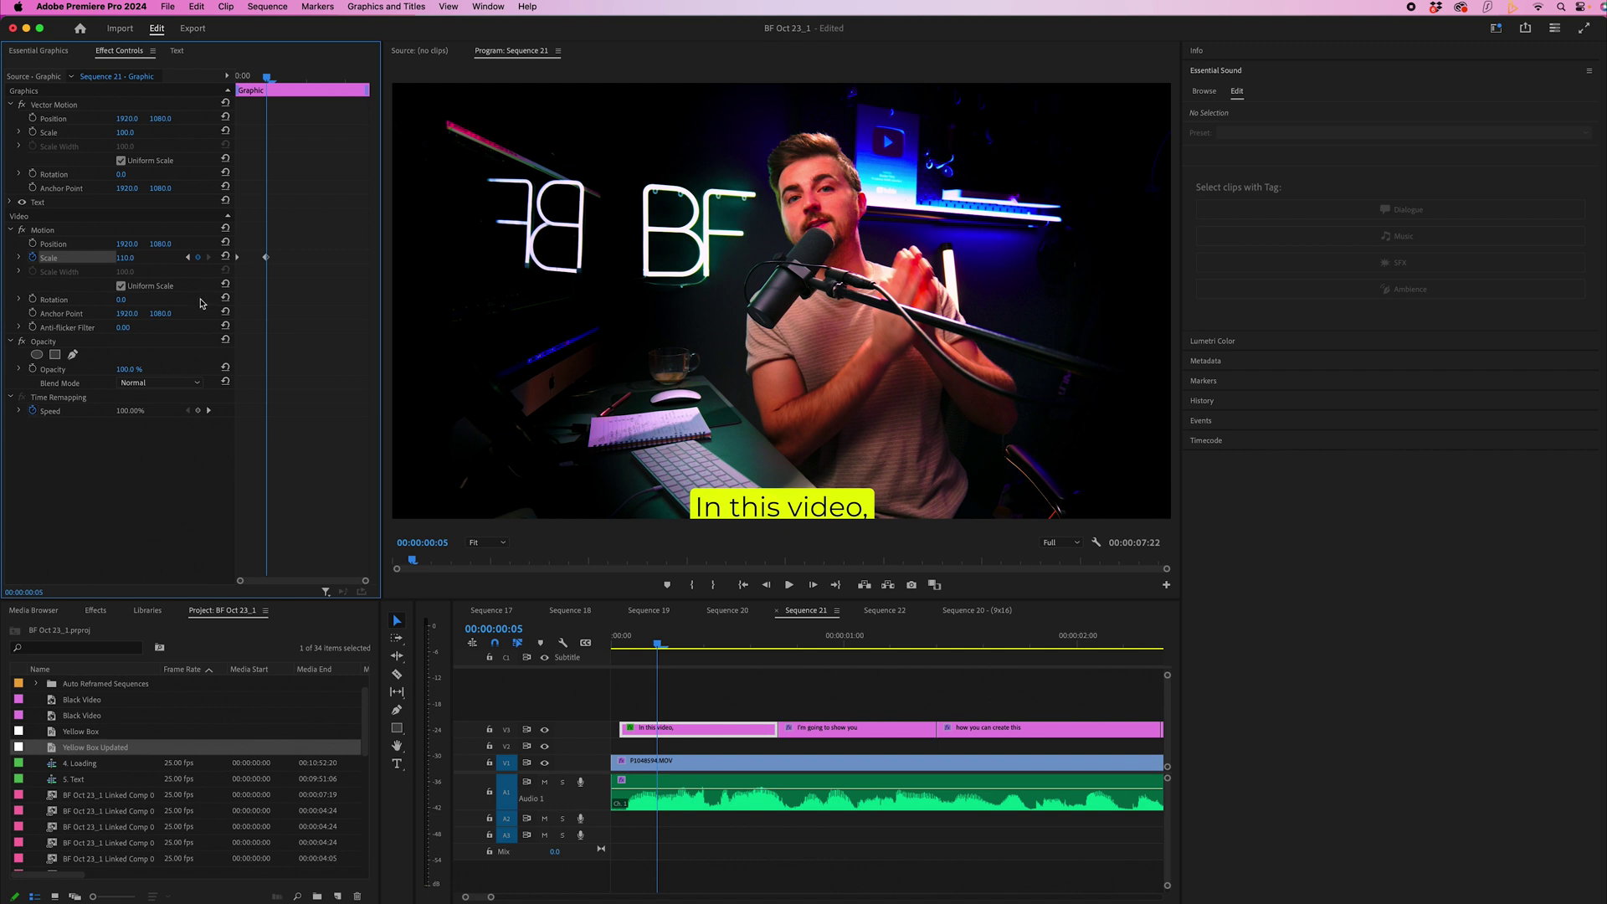
key("Right")
key("Right")
key("Right")
key("Right")
key("Right")
left_click(226, 258)
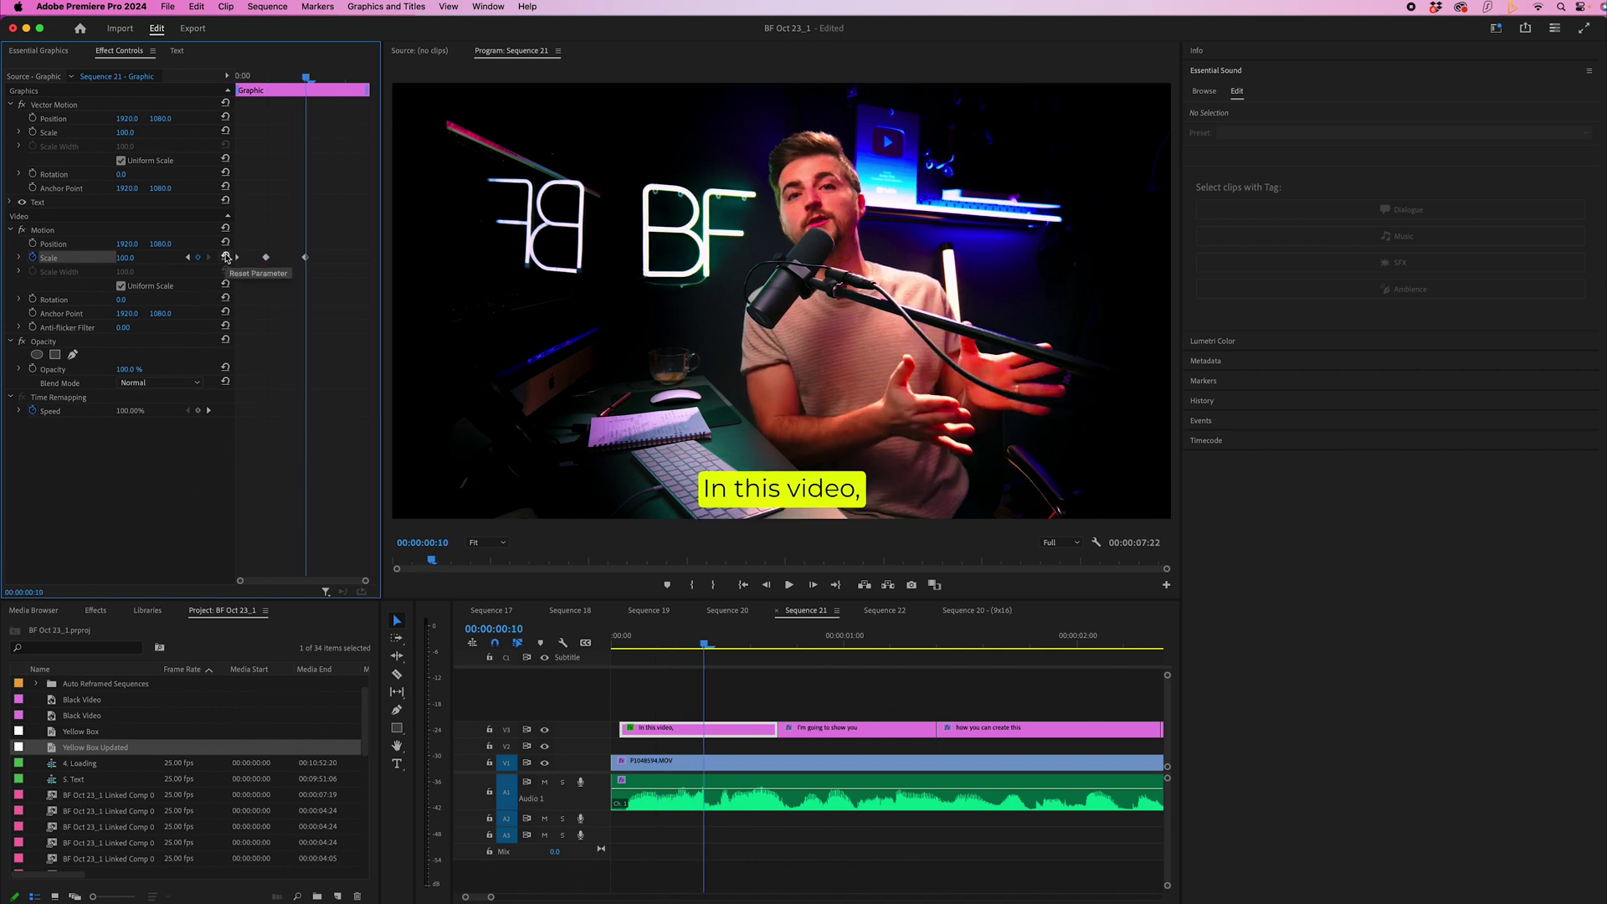
left_click(71, 317)
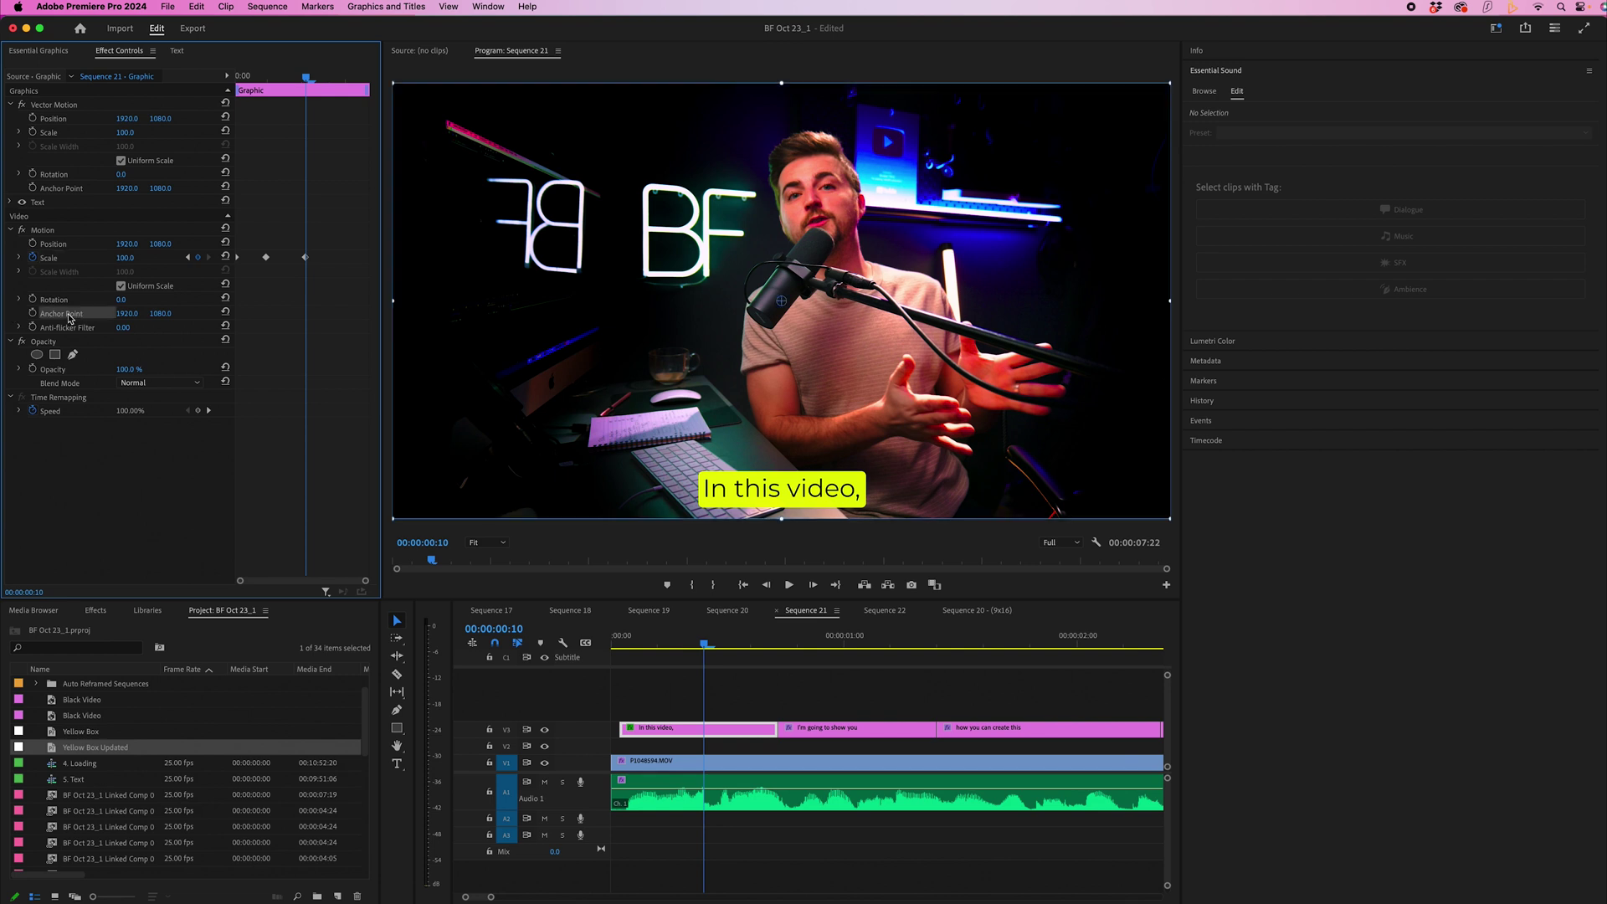
Move the anchor point onto the caption and set Ease In on the last Scale keyframe.
left_click_drag(781, 302, 784, 490)
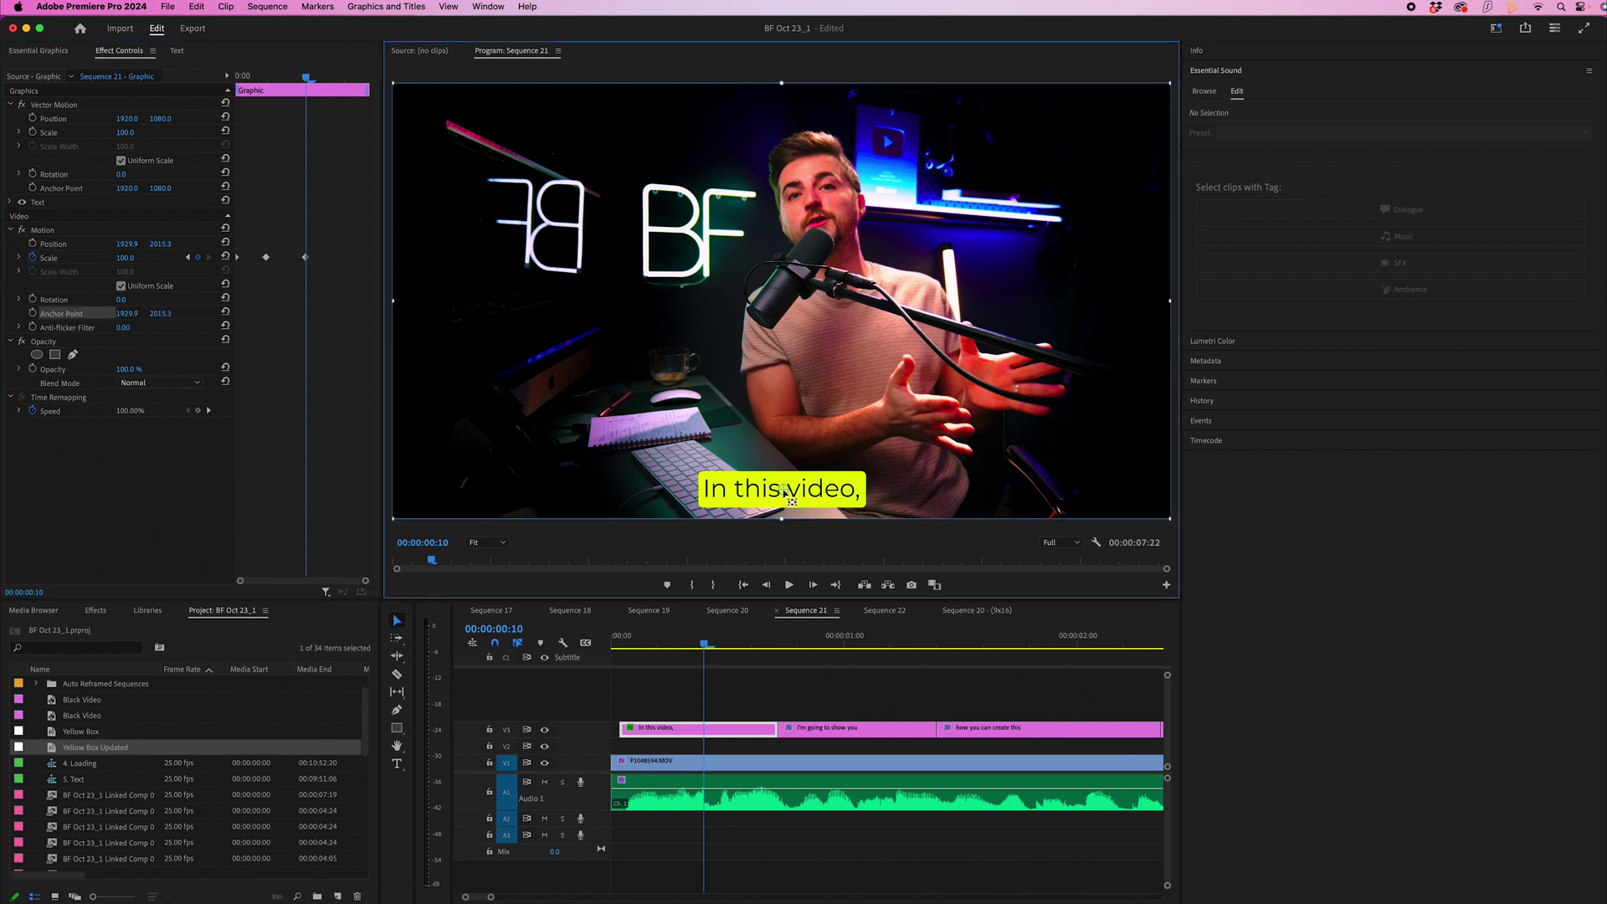
left_click_drag(308, 77, 237, 77)
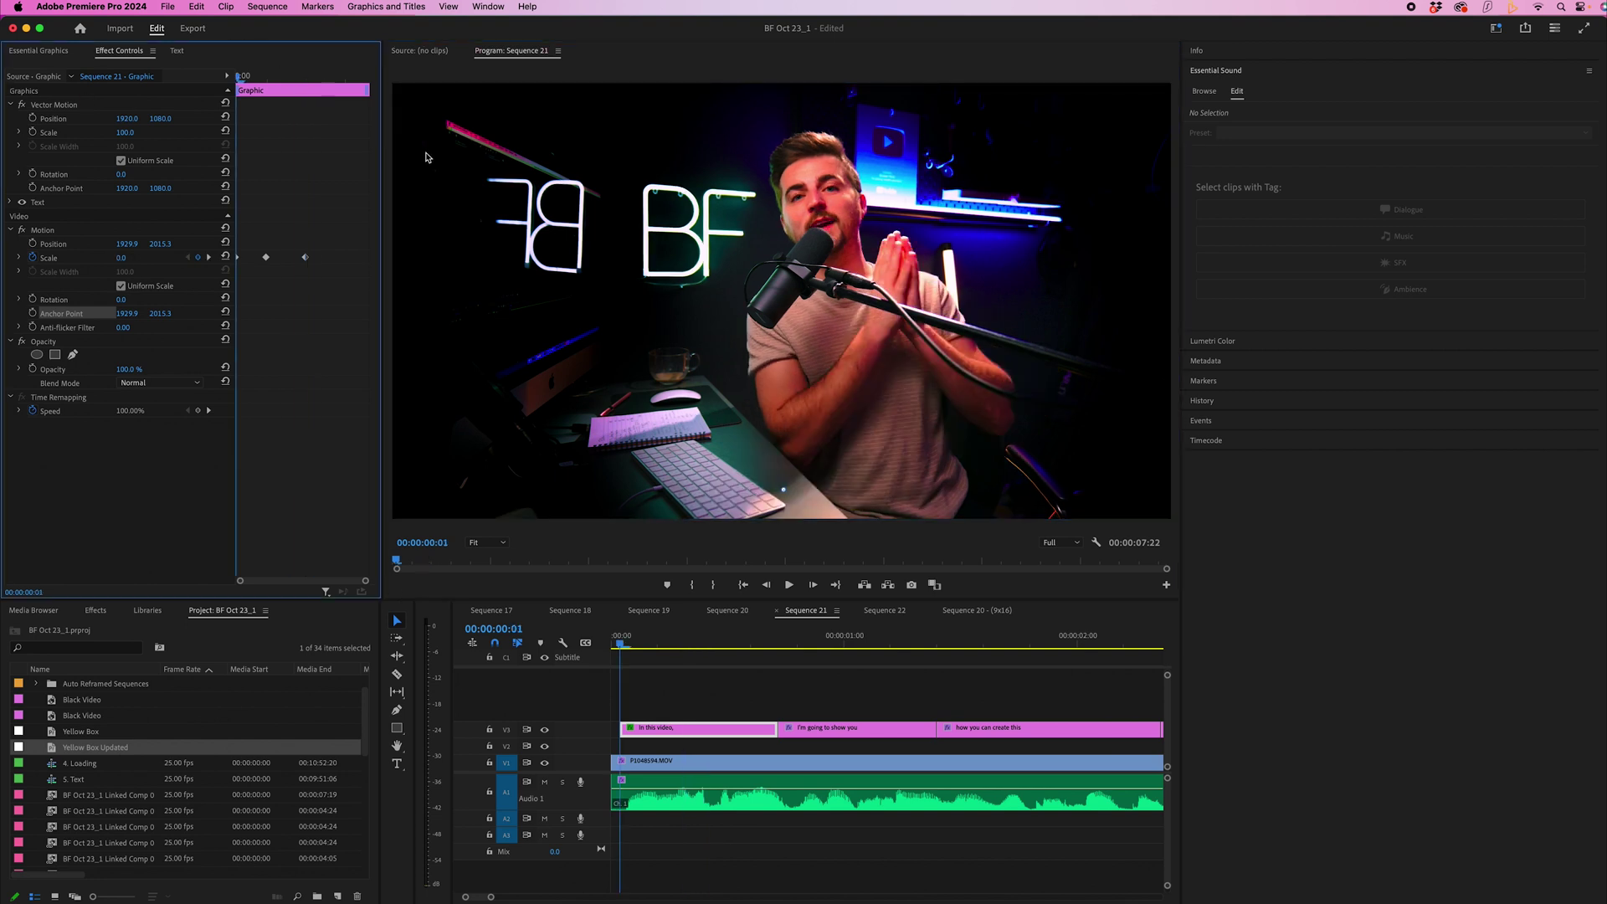
right_click(307, 258)
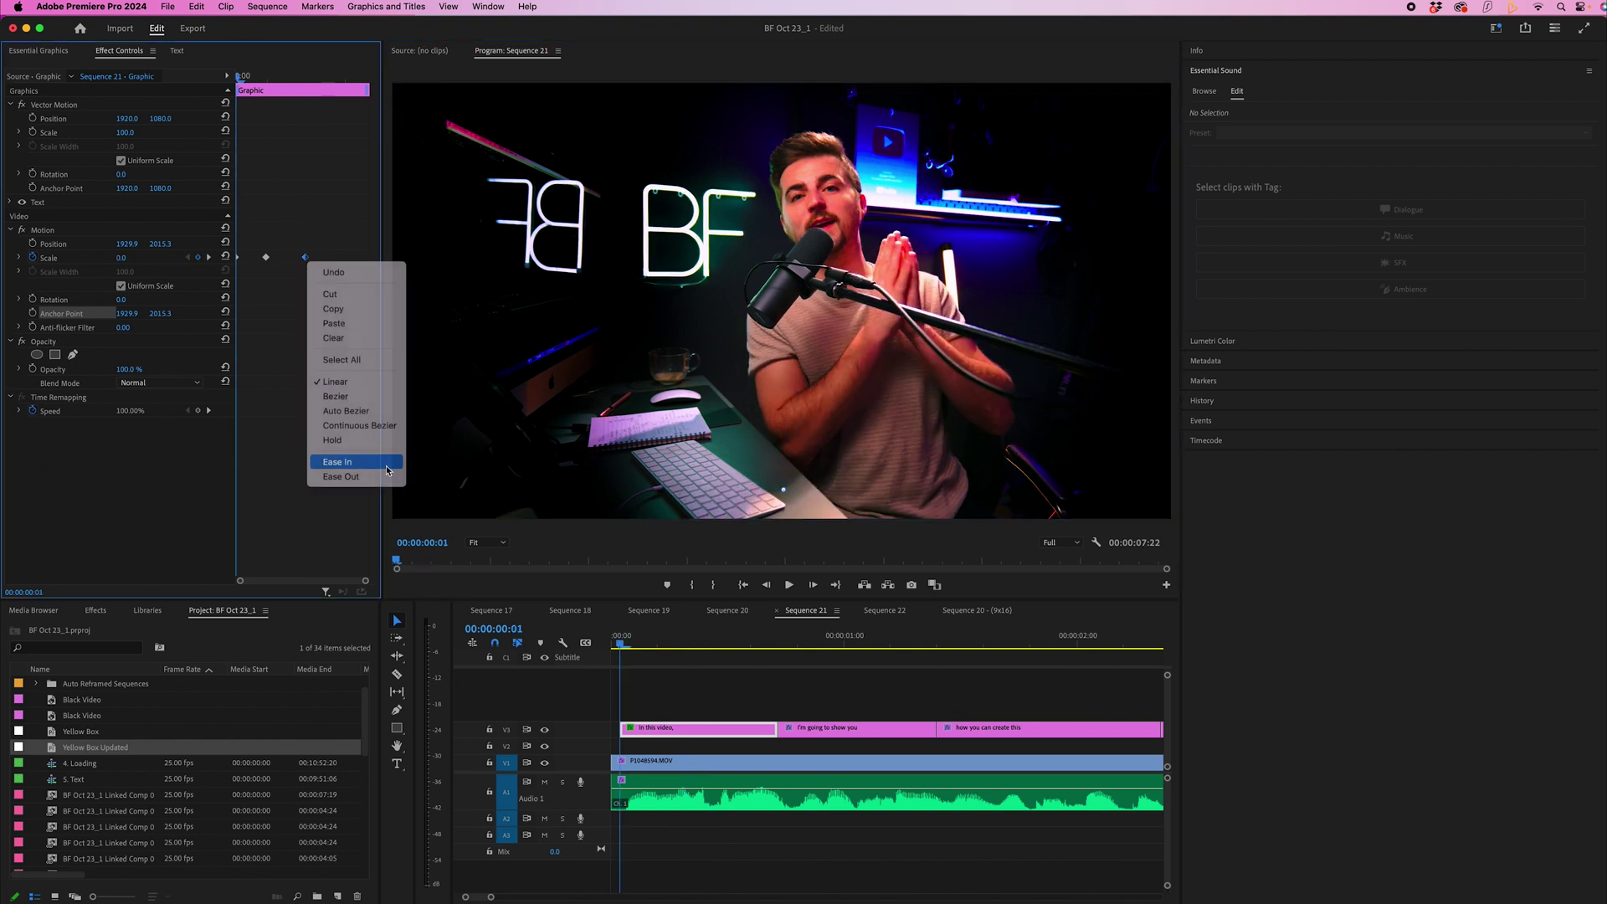
left_click(335, 460)
key("space")
key("space")
key("XF86AudioLowerVolume")
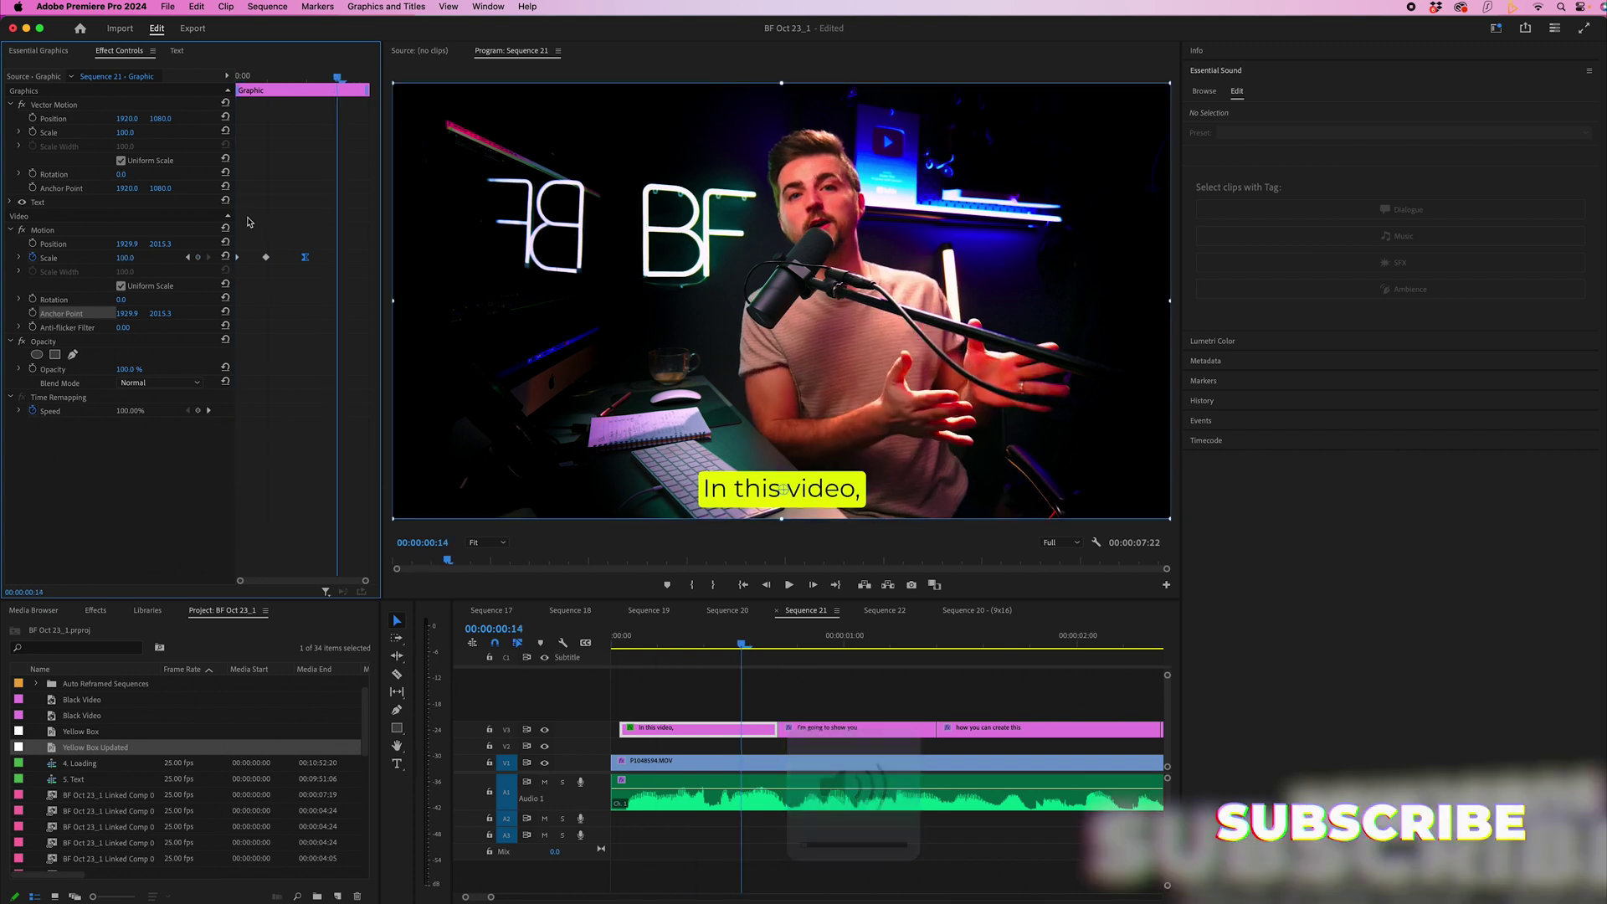
Shift the Scale keyframes earlier and replay the pop-in from the start.
mouse_move(265, 258)
left_mouse_down()
mouse_move(250, 258)
mouse_move(281, 258)
left_mouse_up()
left_click_drag(331, 79, 251, 77)
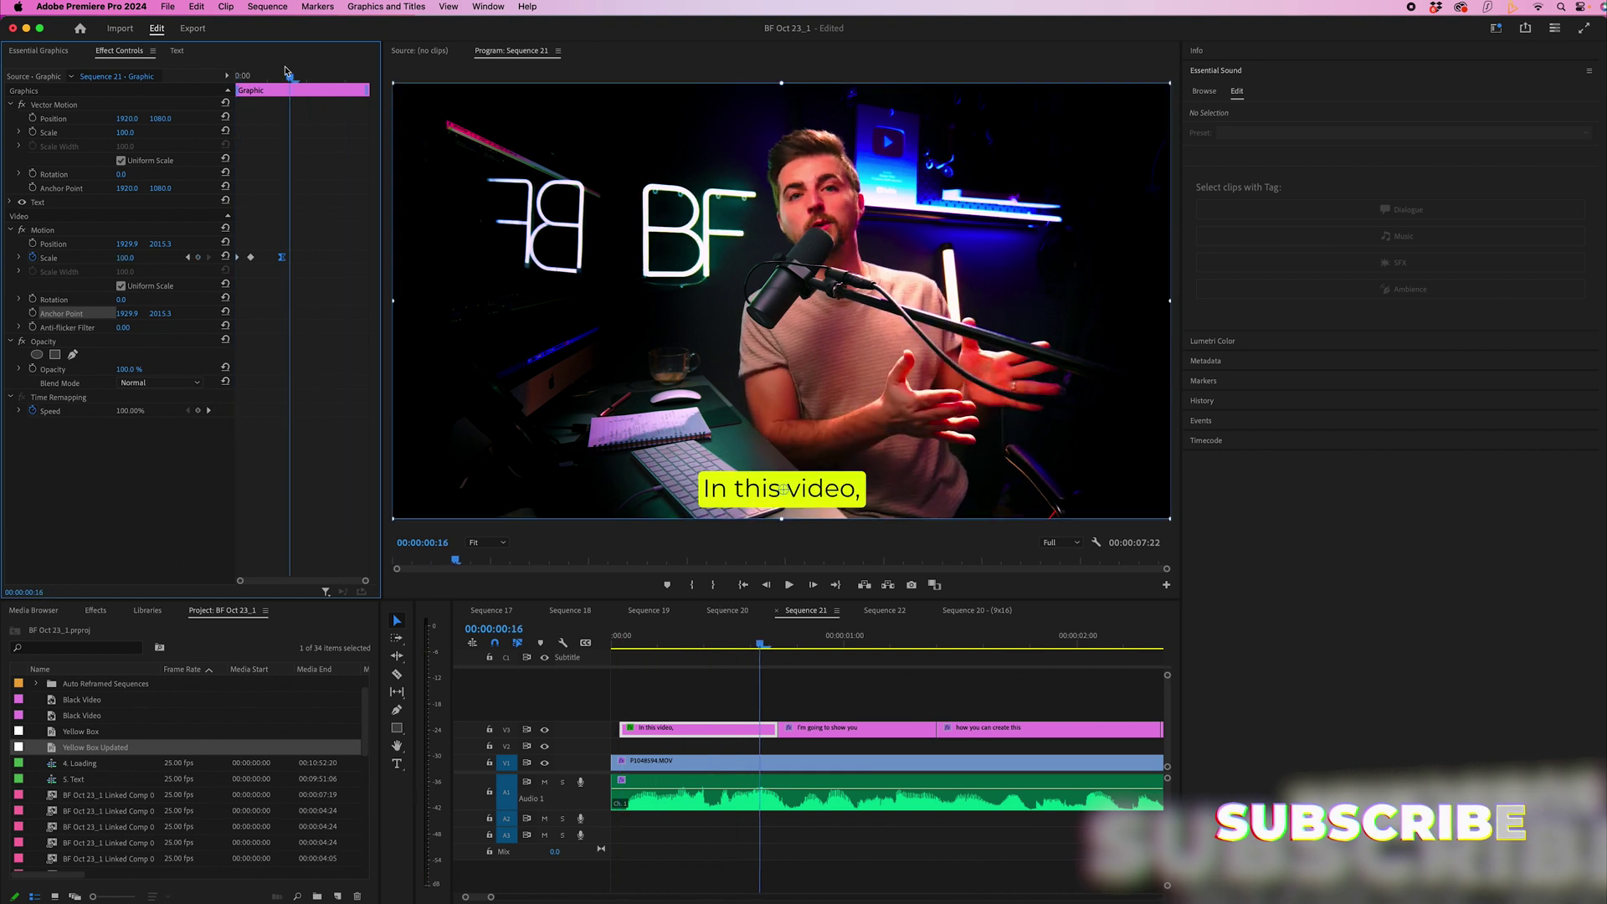
key("space")
key("space")
Stop playback, fit the whole sequence in the timeline, and select all V3 caption graphics.
left_click(46, 233)
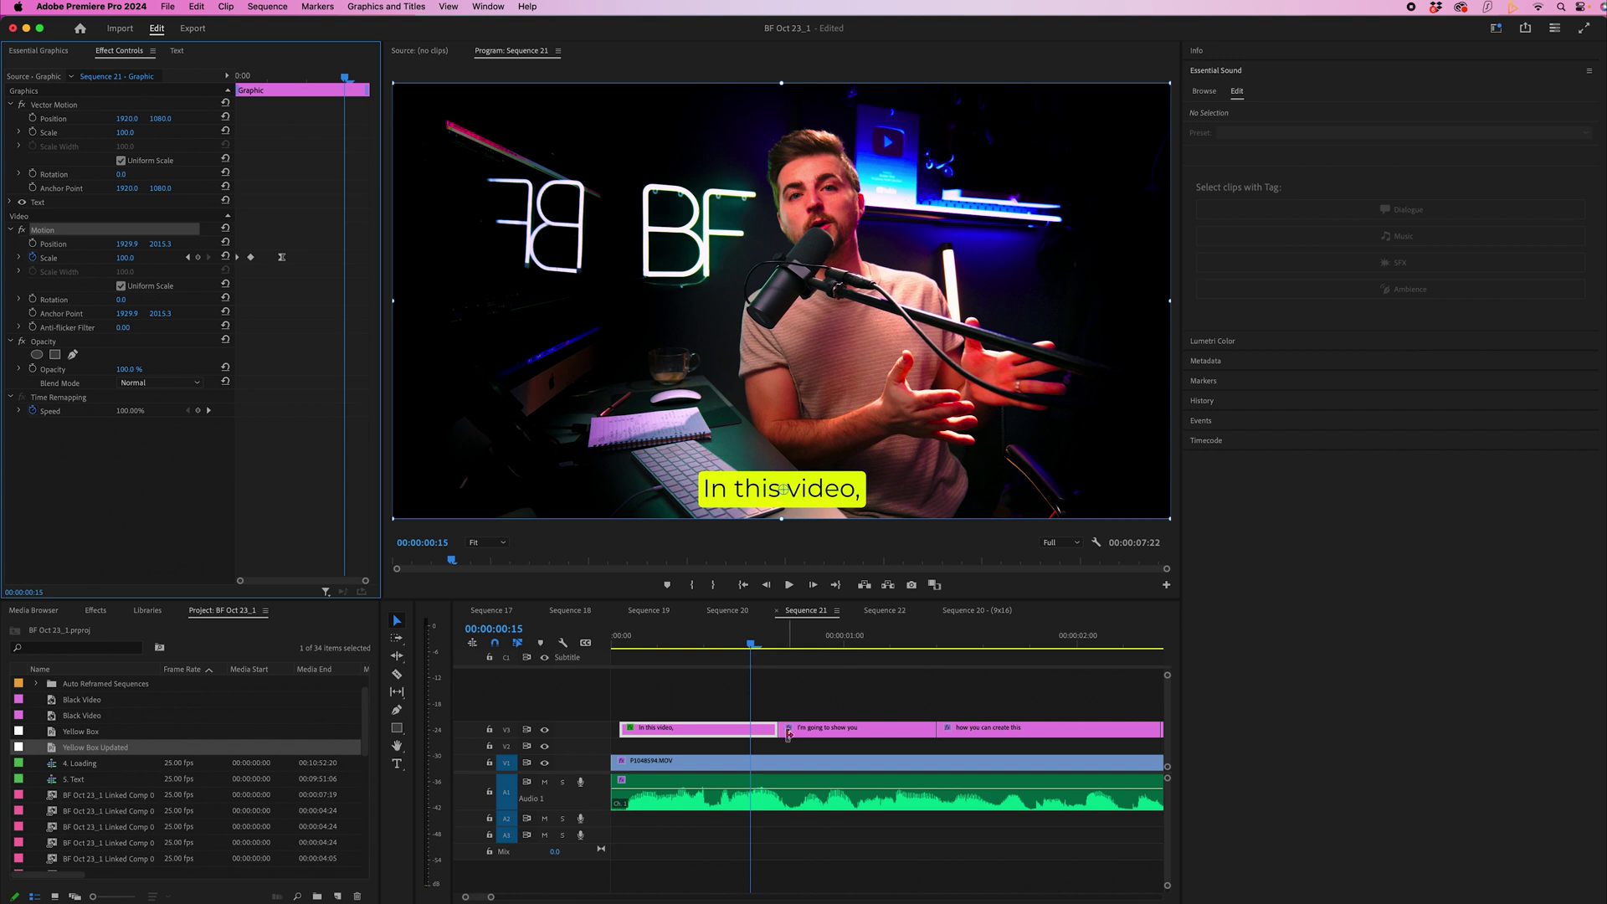
left_click(837, 714)
key("backslash")
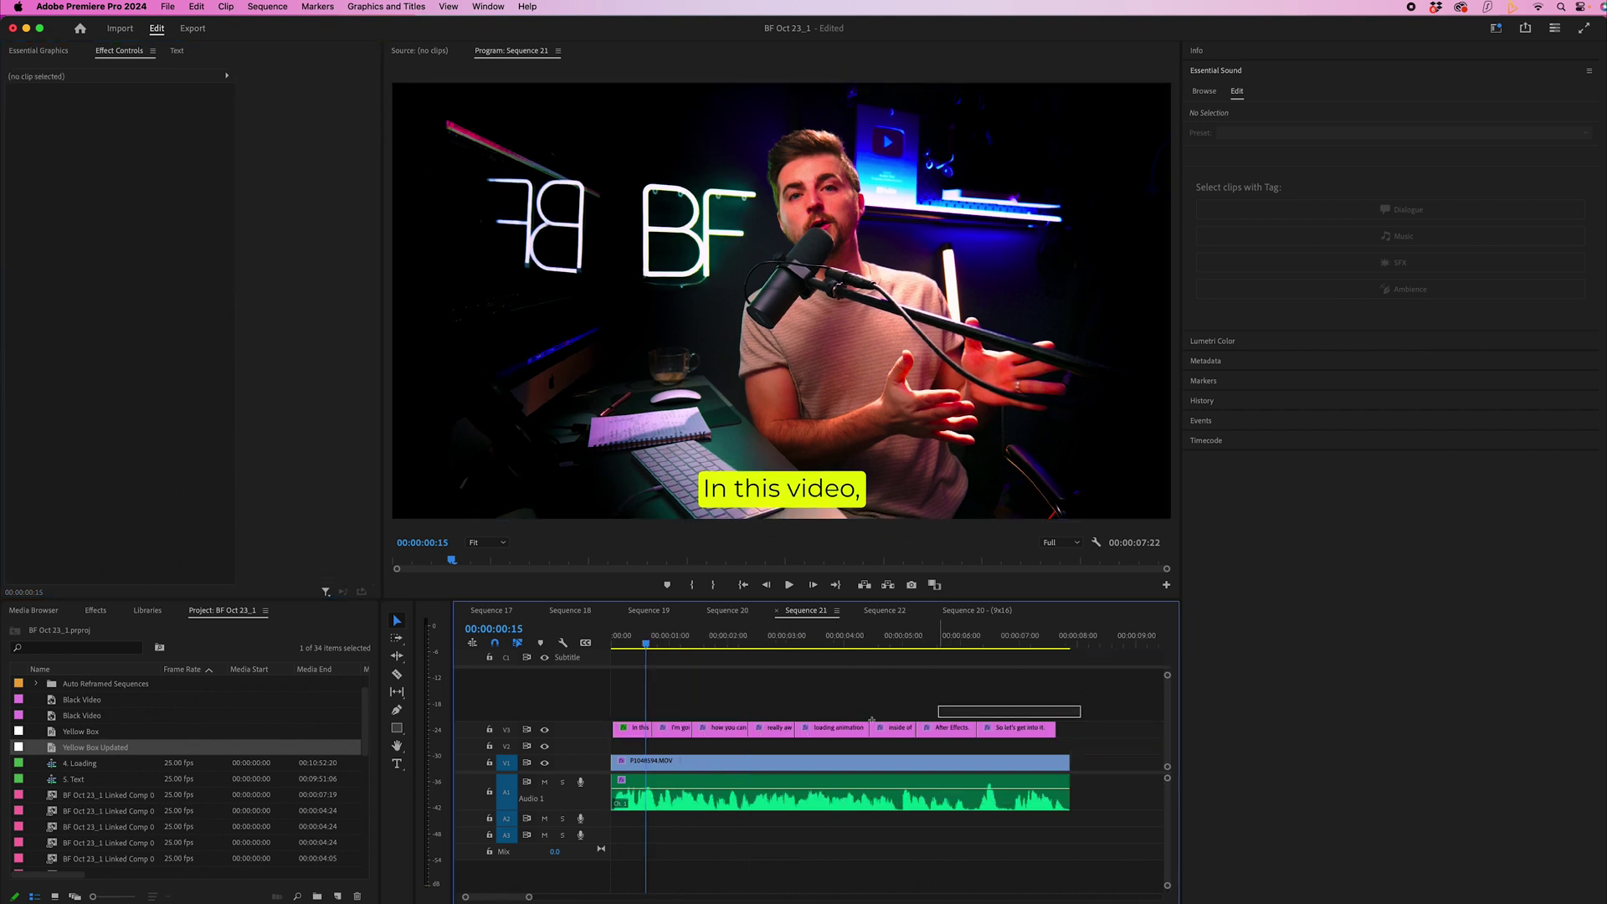
left_click_drag(871, 720, 680, 728)
Play Sequence 21 from the start to review the new yellow-boxed captions.
left_click(683, 762)
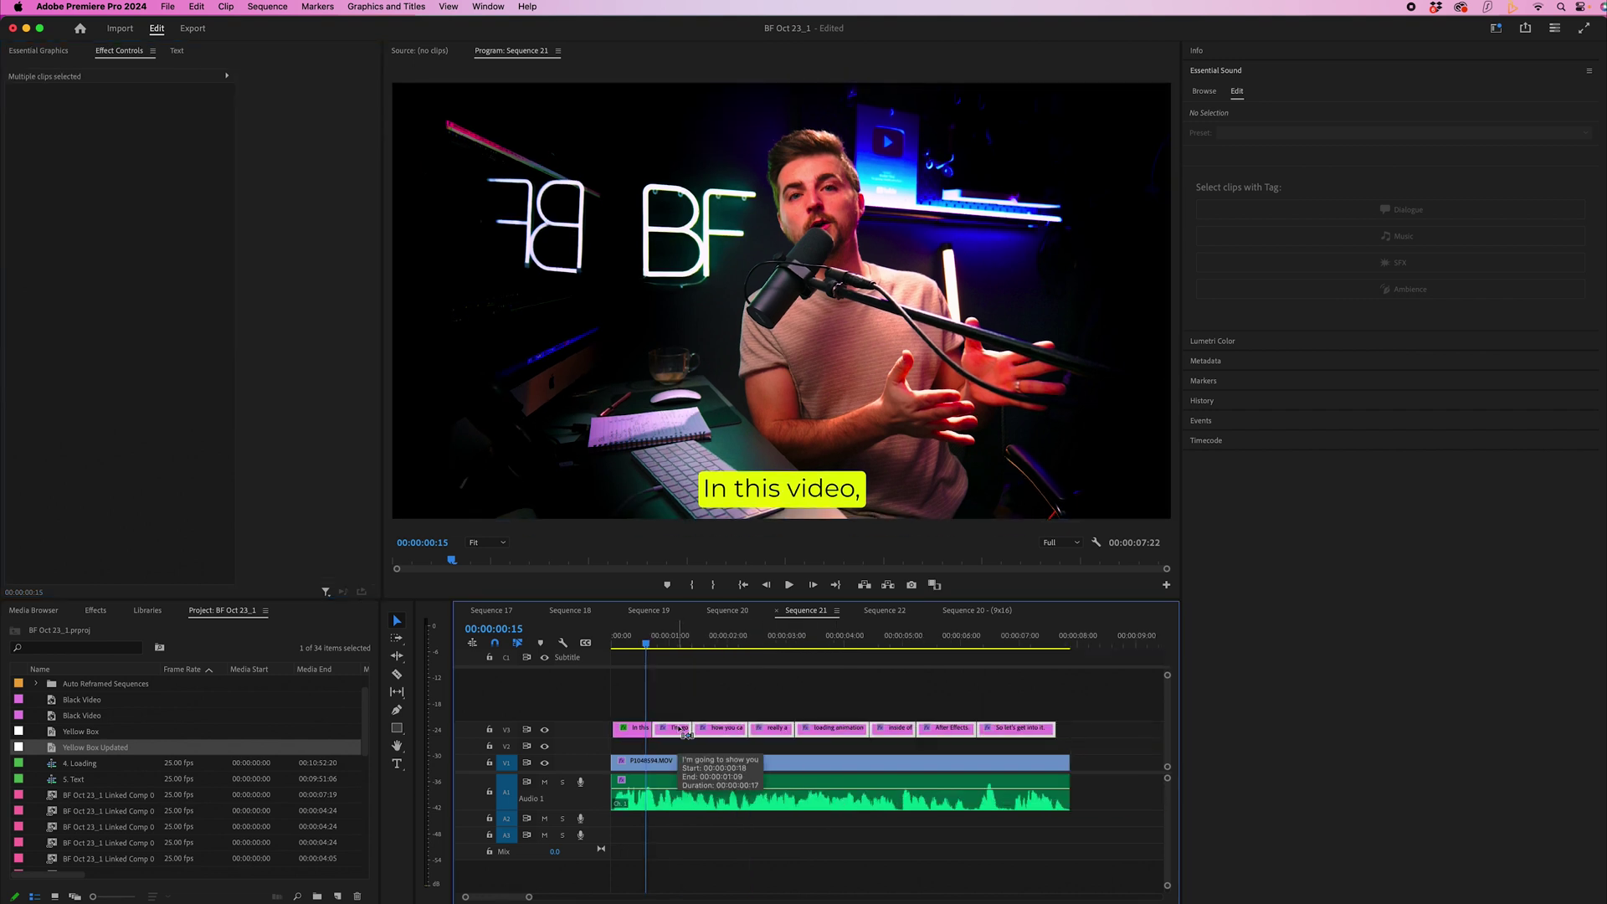
left_click(753, 638)
left_click(615, 641)
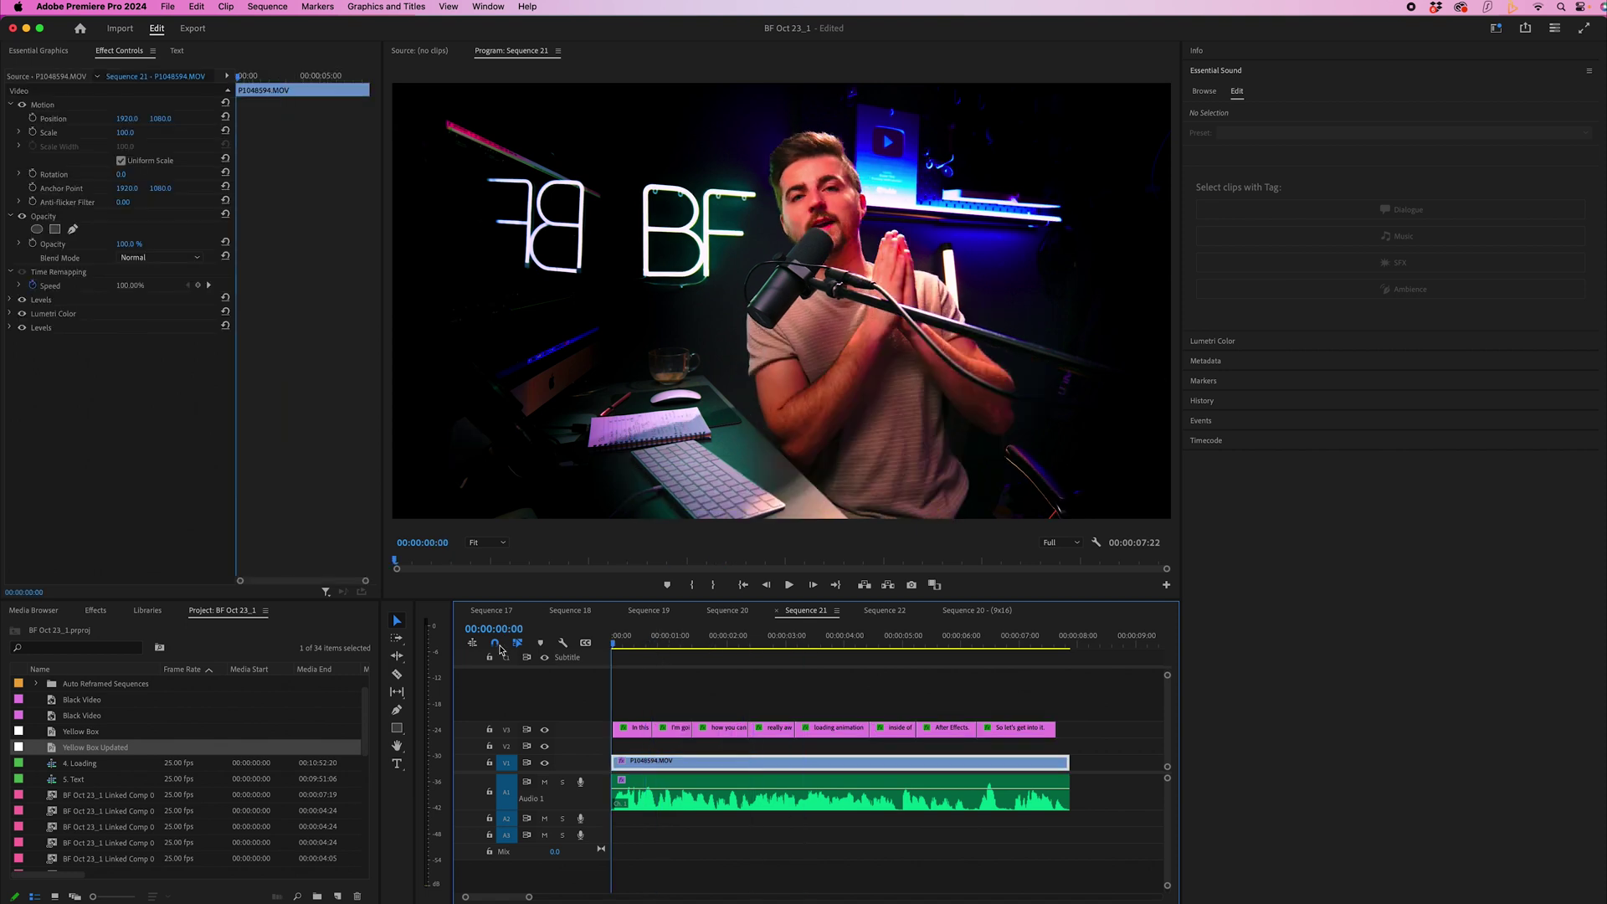
key("space")
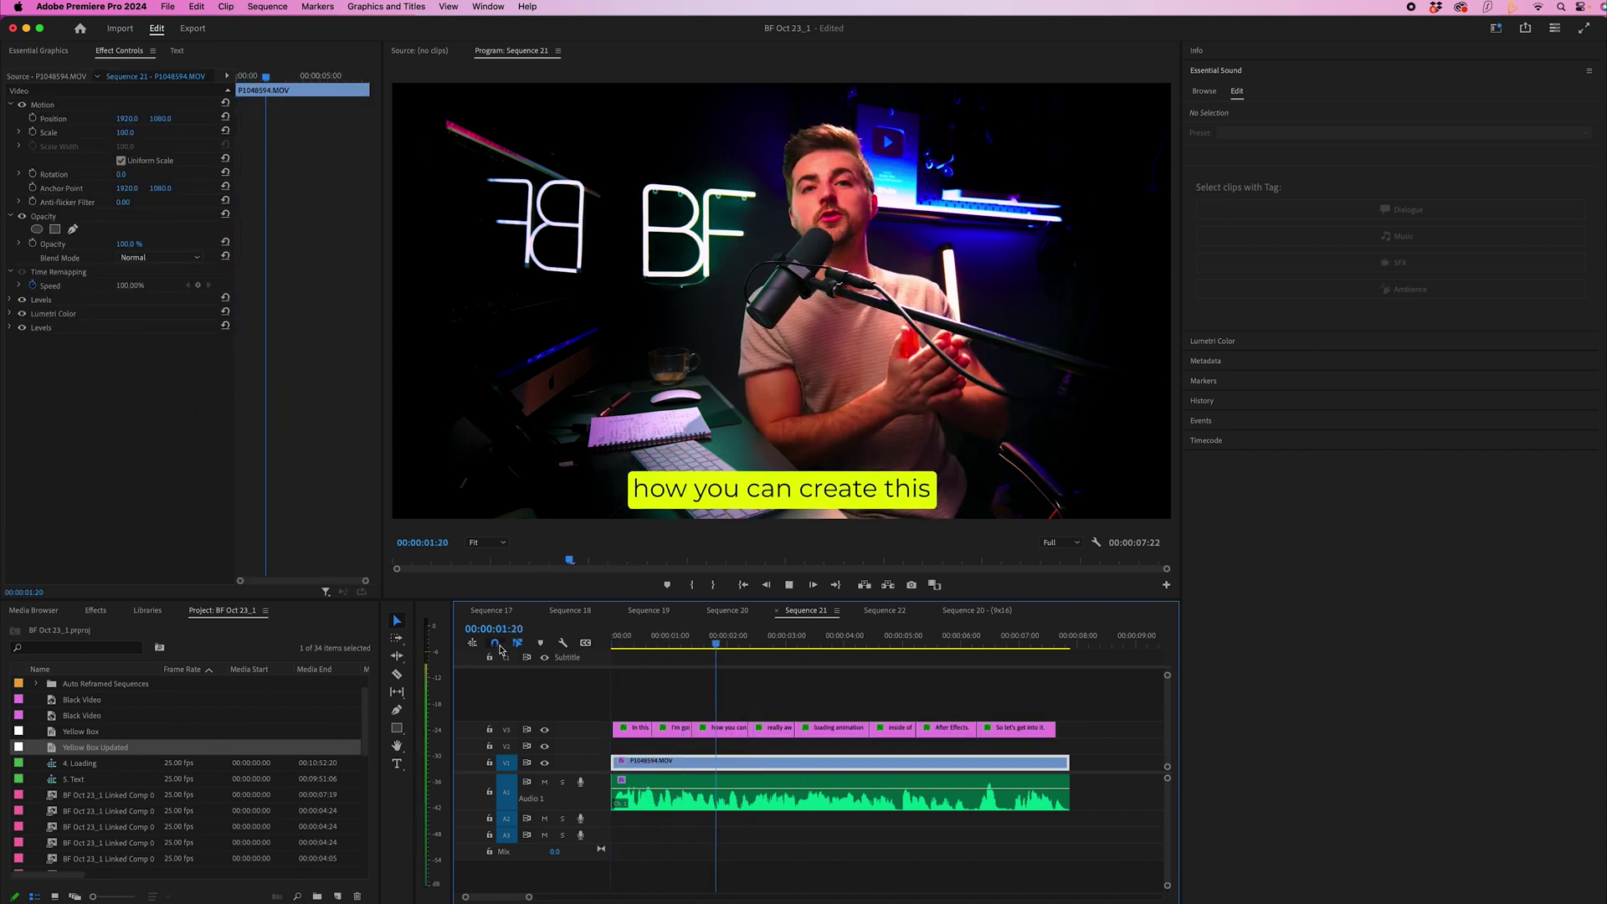